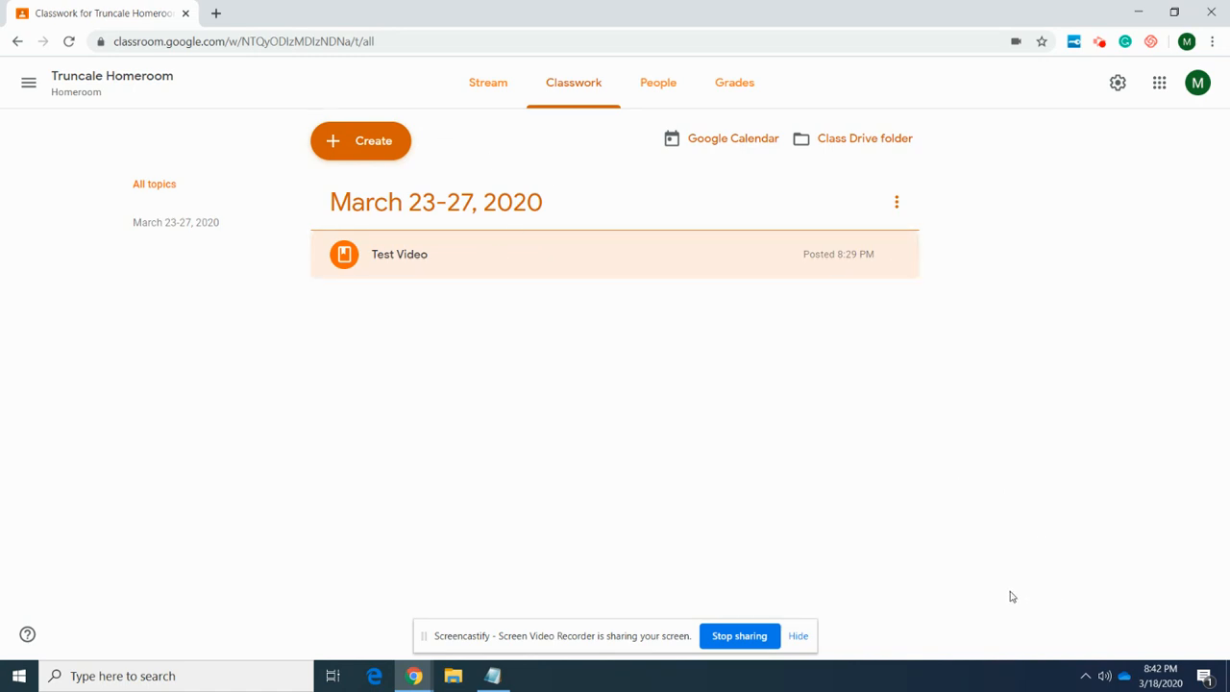
# Show the Windows Ink Workspace button on the taskbar and open Microsoft Whiteboard from that workspace.
pyautogui.click(798, 636)
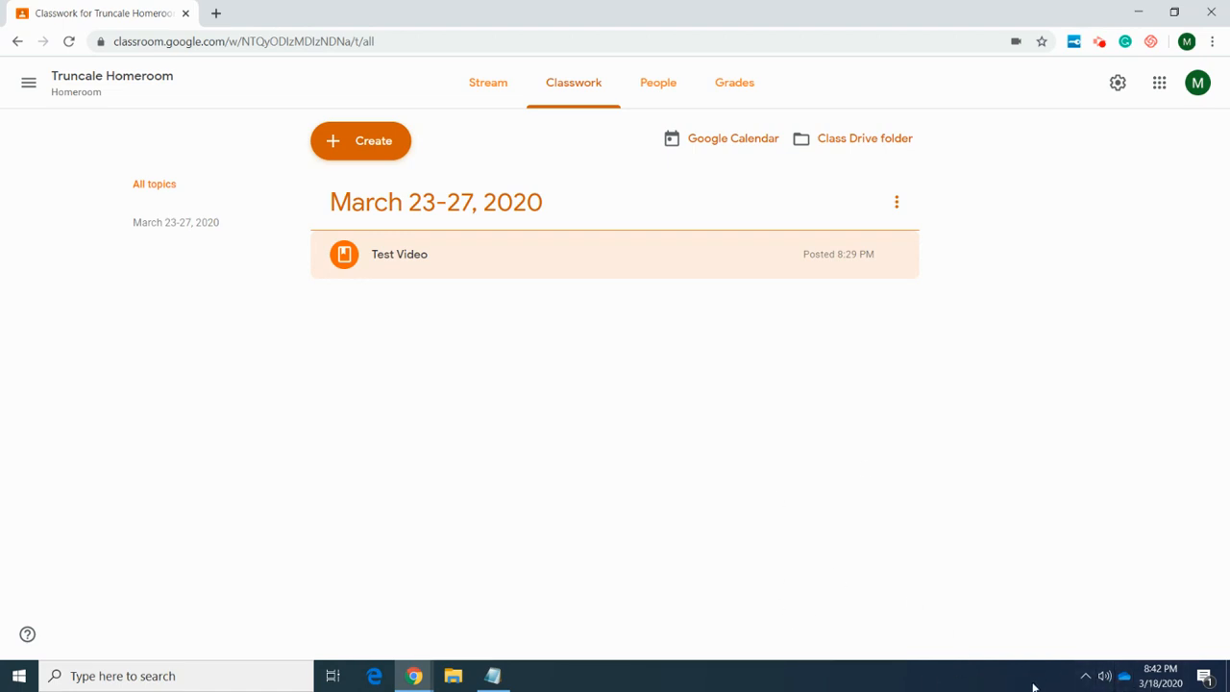
pyautogui.rightClick(988, 684)
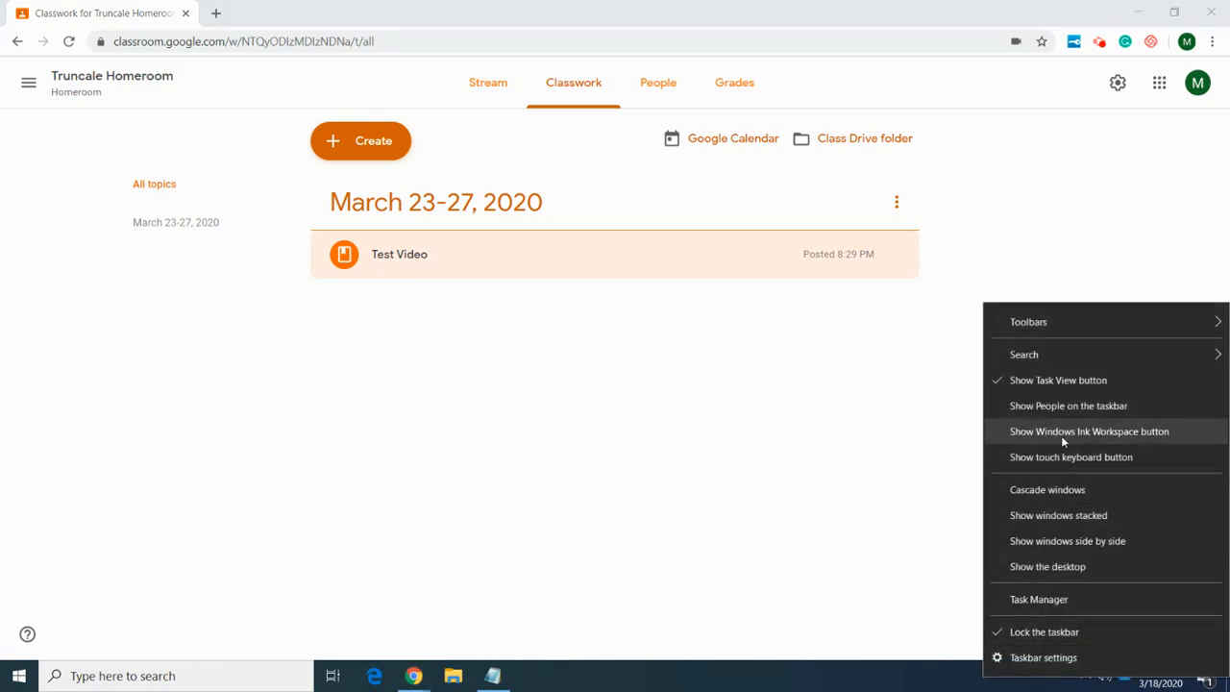
pyautogui.click(1114, 432)
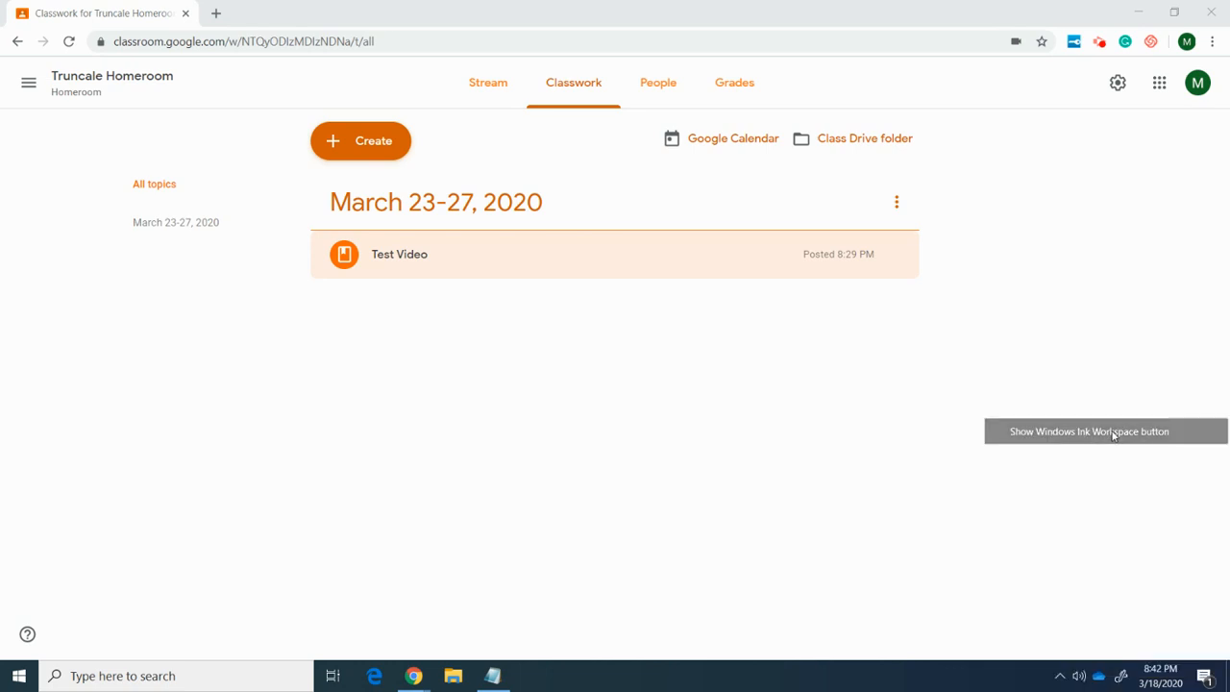
pyautogui.click(1124, 678)
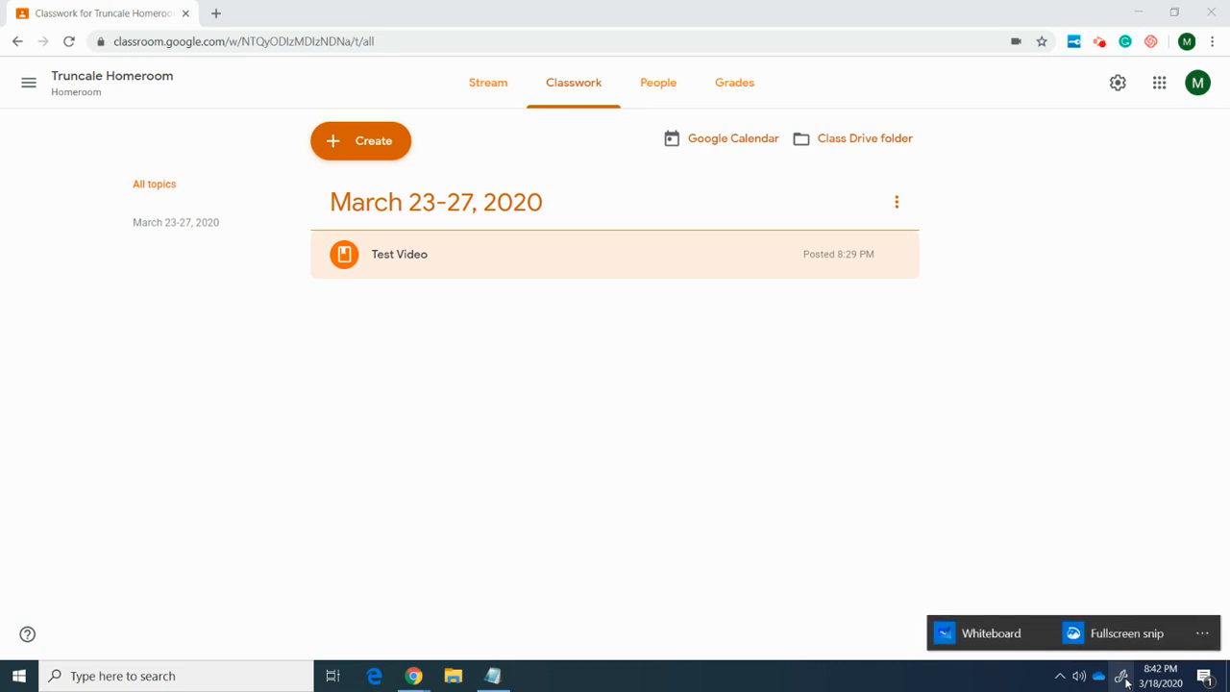
pyautogui.click(968, 636)
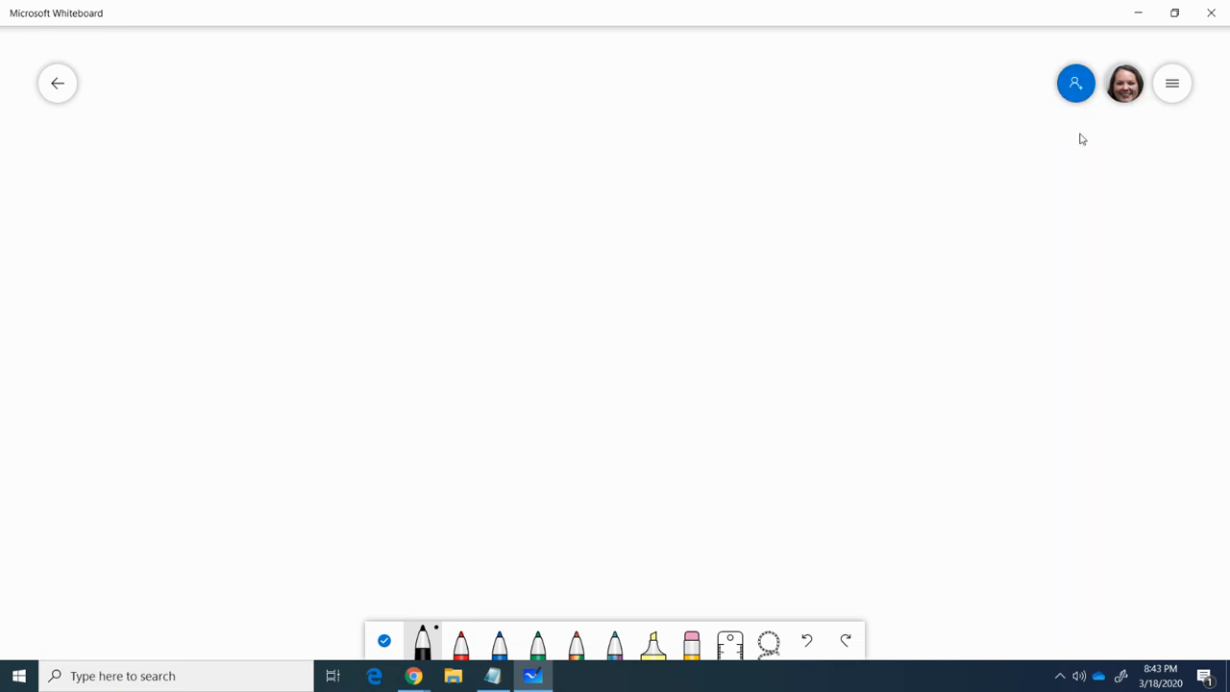
# Format the whiteboard background, trying light purple before choosing black, and close the settings.
pyautogui.click(1170, 84)
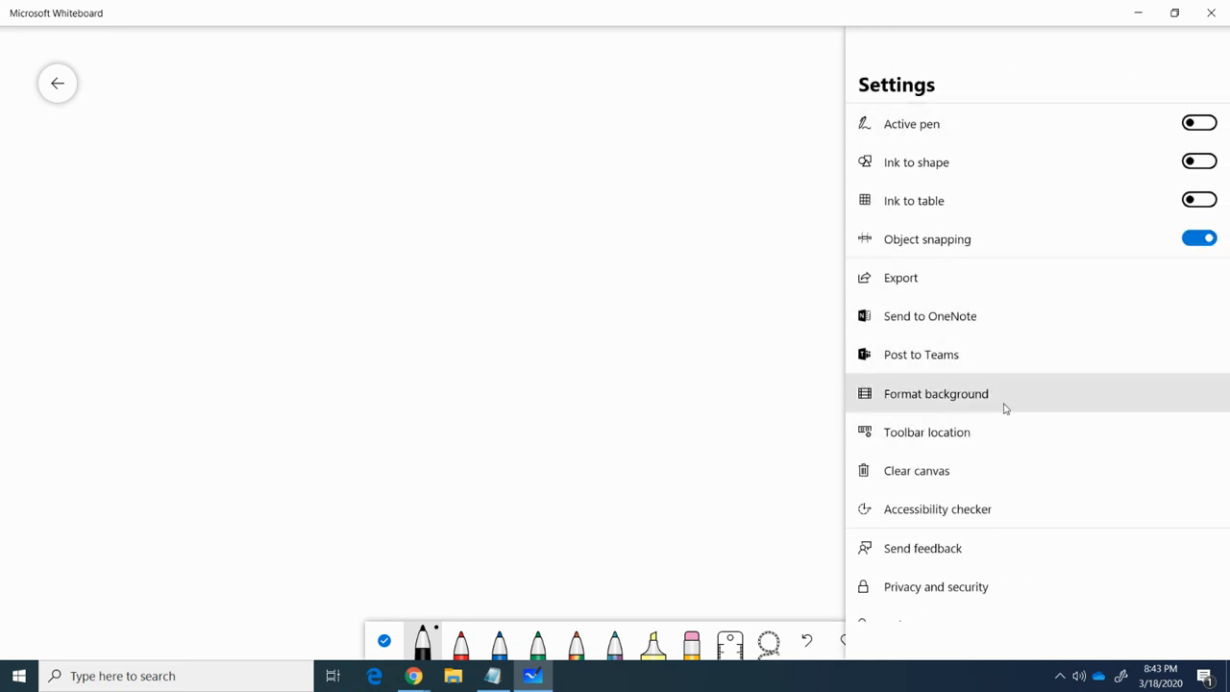
pyautogui.click(1002, 401)
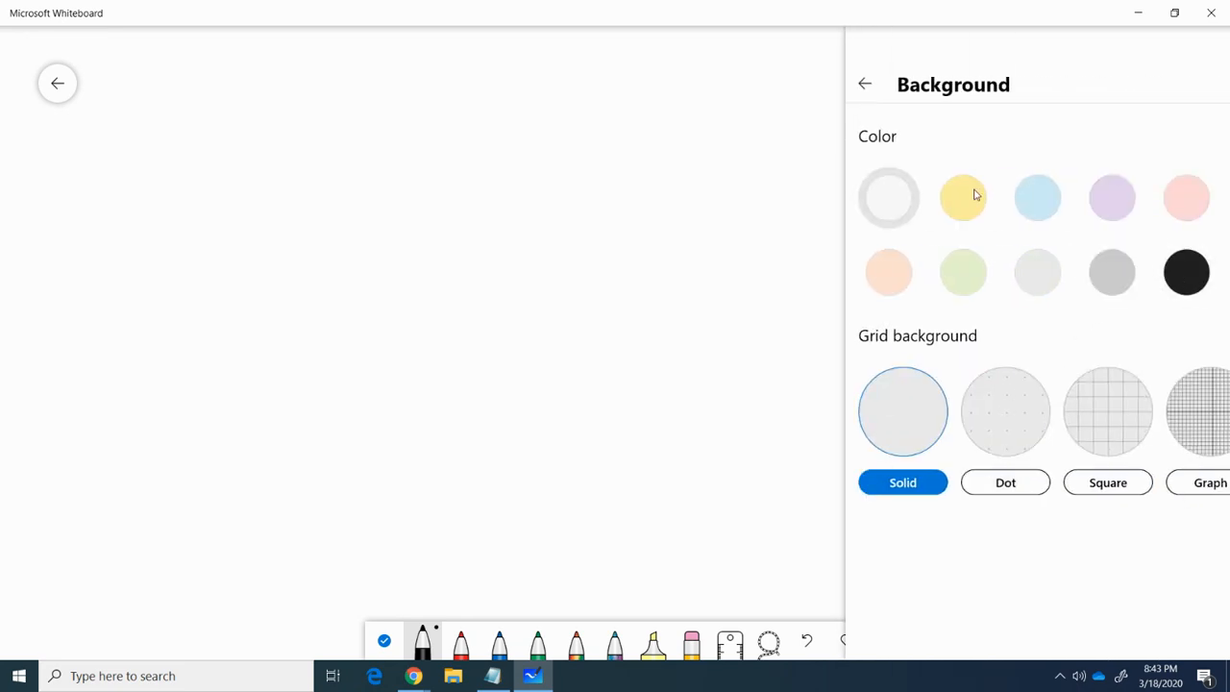
pyautogui.click(1116, 215)
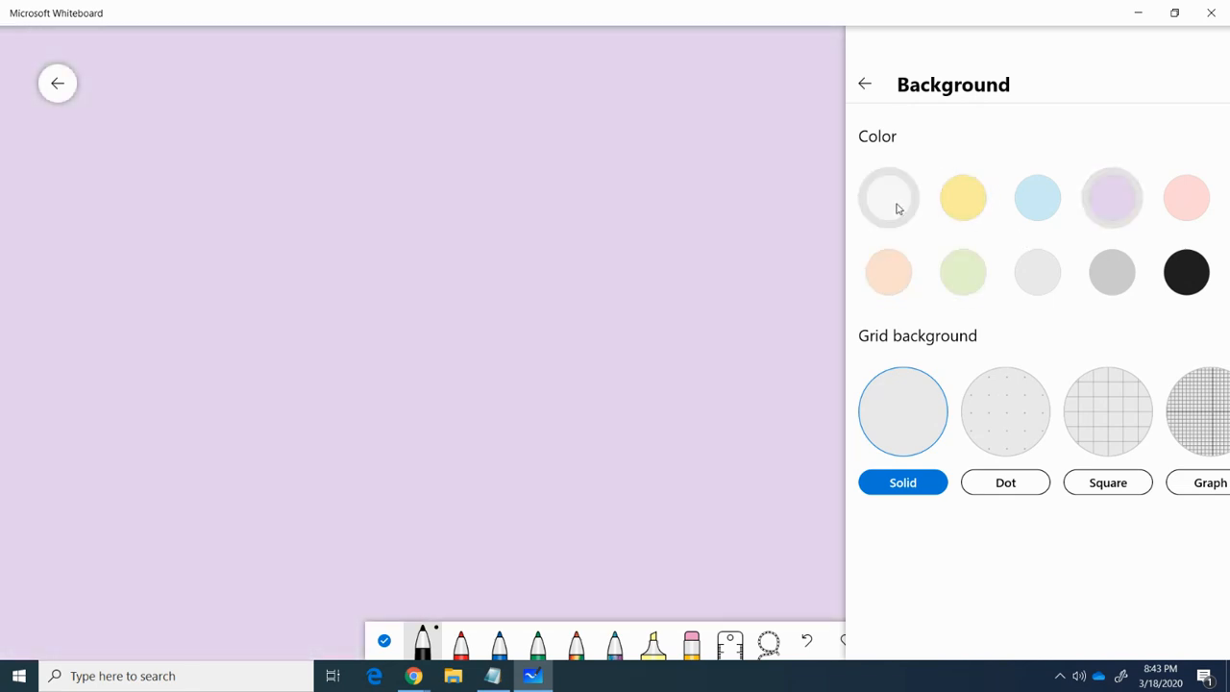
pyautogui.click(1198, 273)
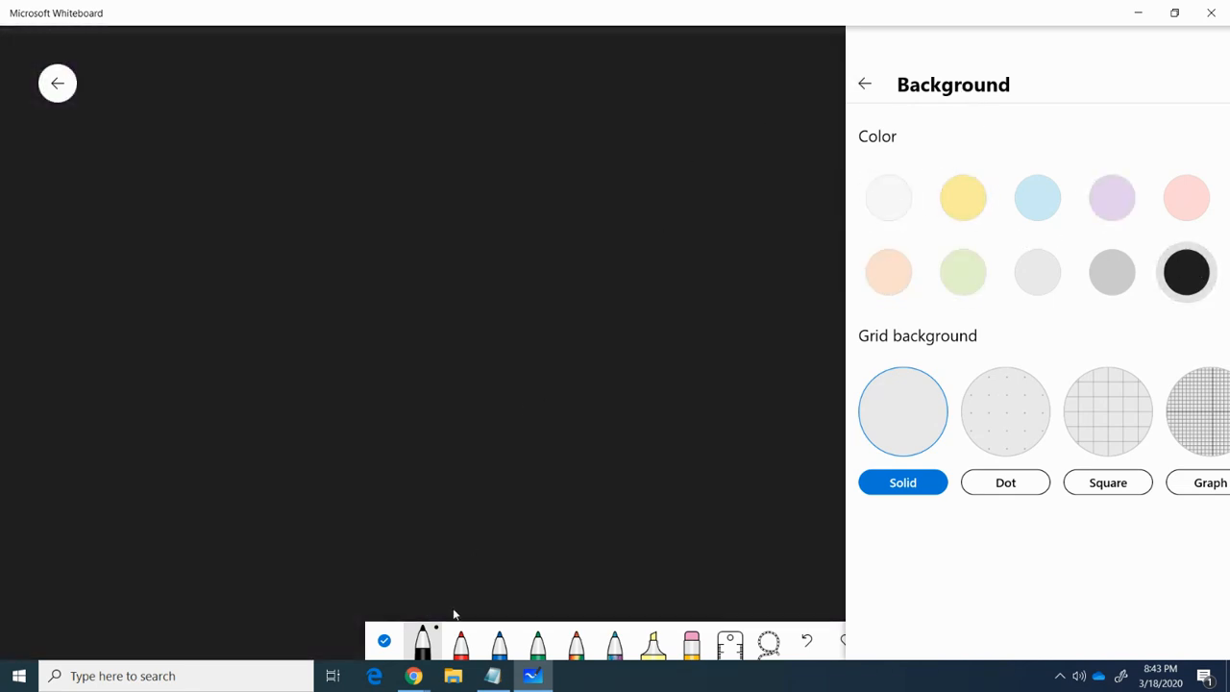
pyautogui.click(384, 641)
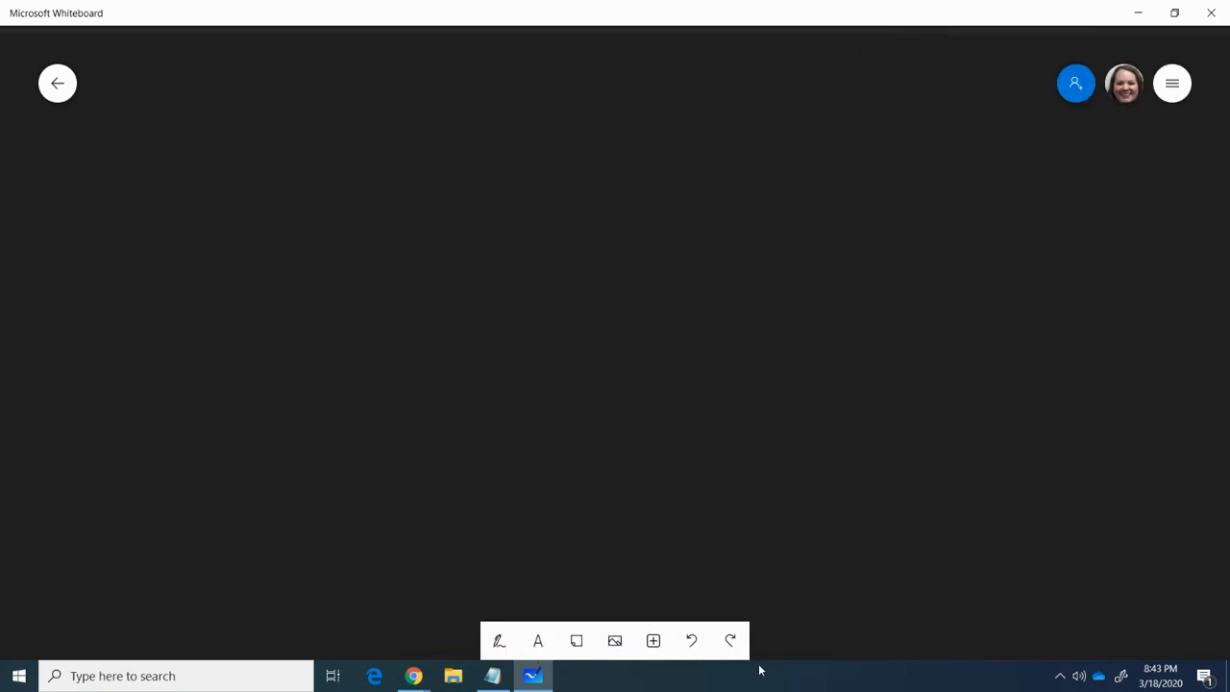
# Set the black pen to light gray and draw a wide rectangle split by a vertical line into two boxes.
pyautogui.click(500, 644)
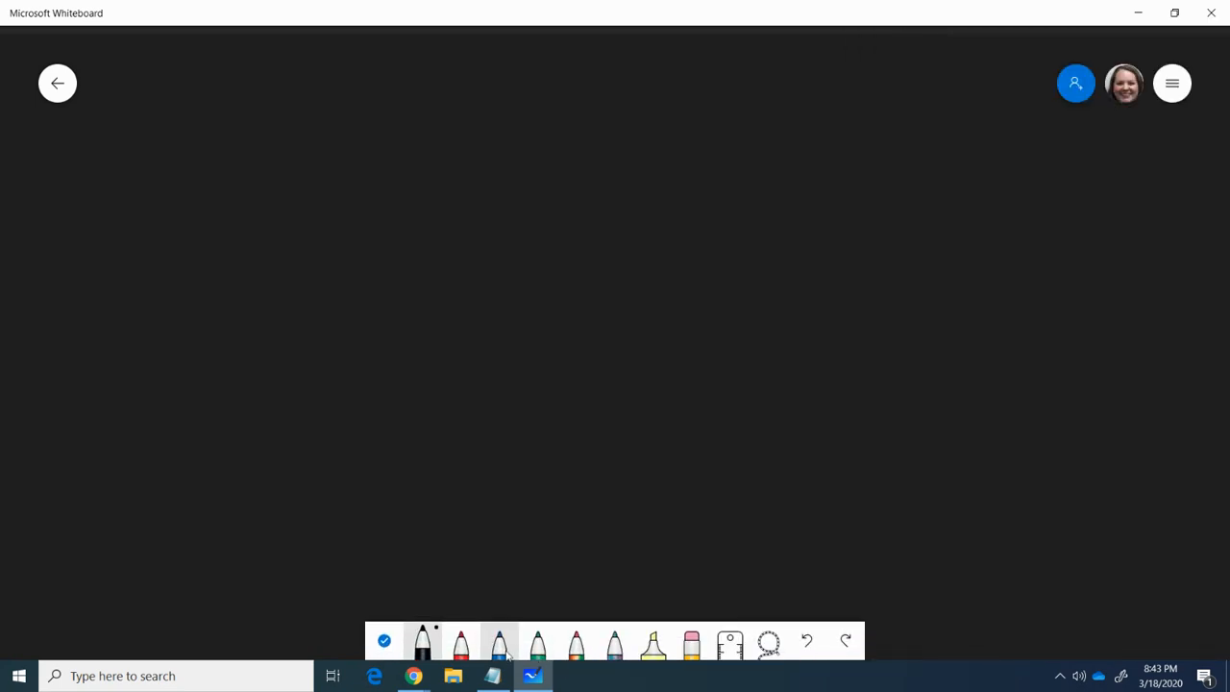
pyautogui.click(385, 642)
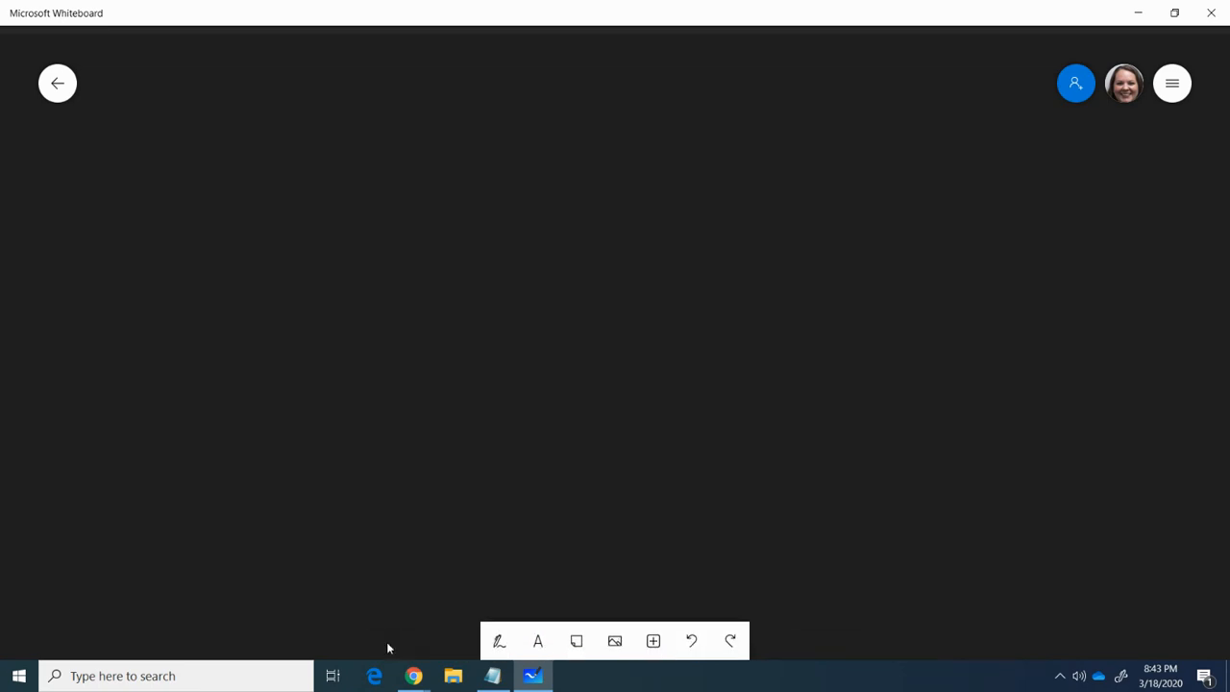
pyautogui.click(498, 640)
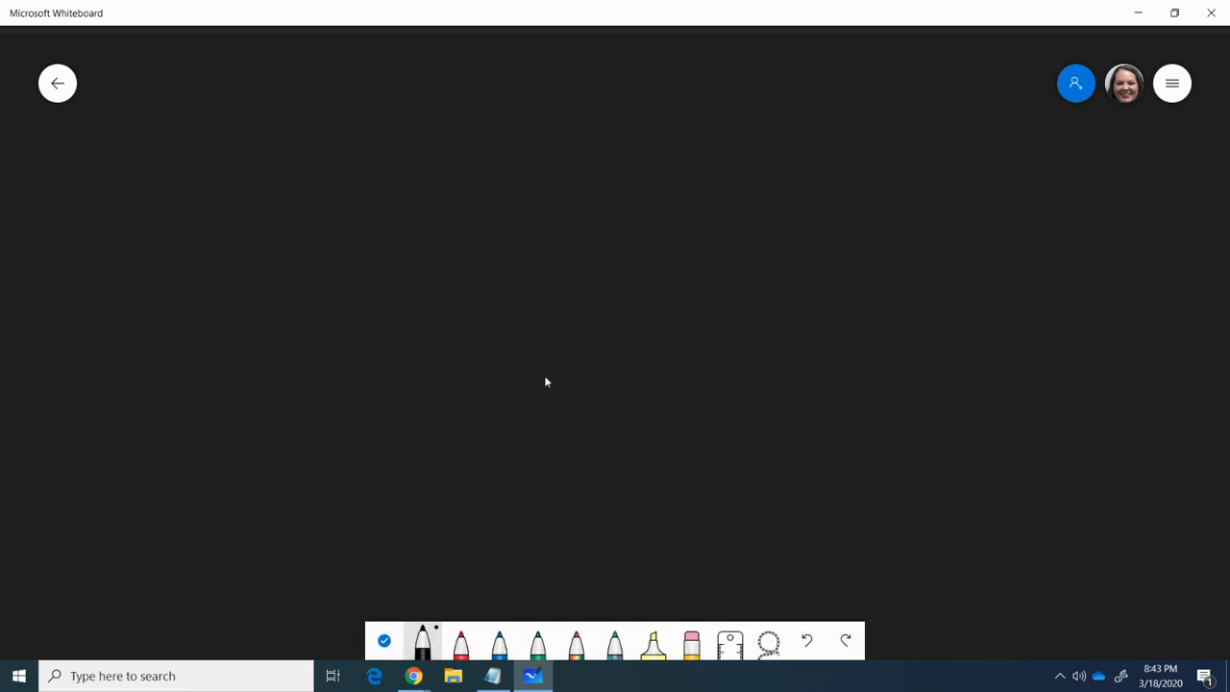
pyautogui.click(423, 643)
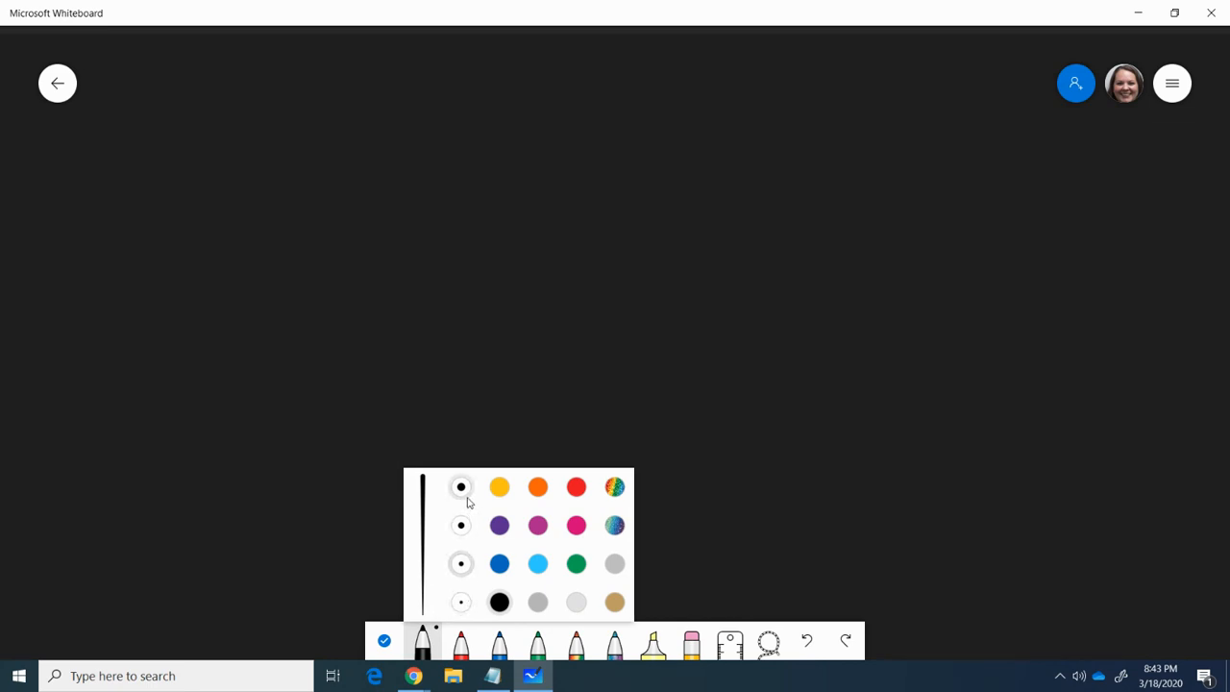
pyautogui.click(575, 603)
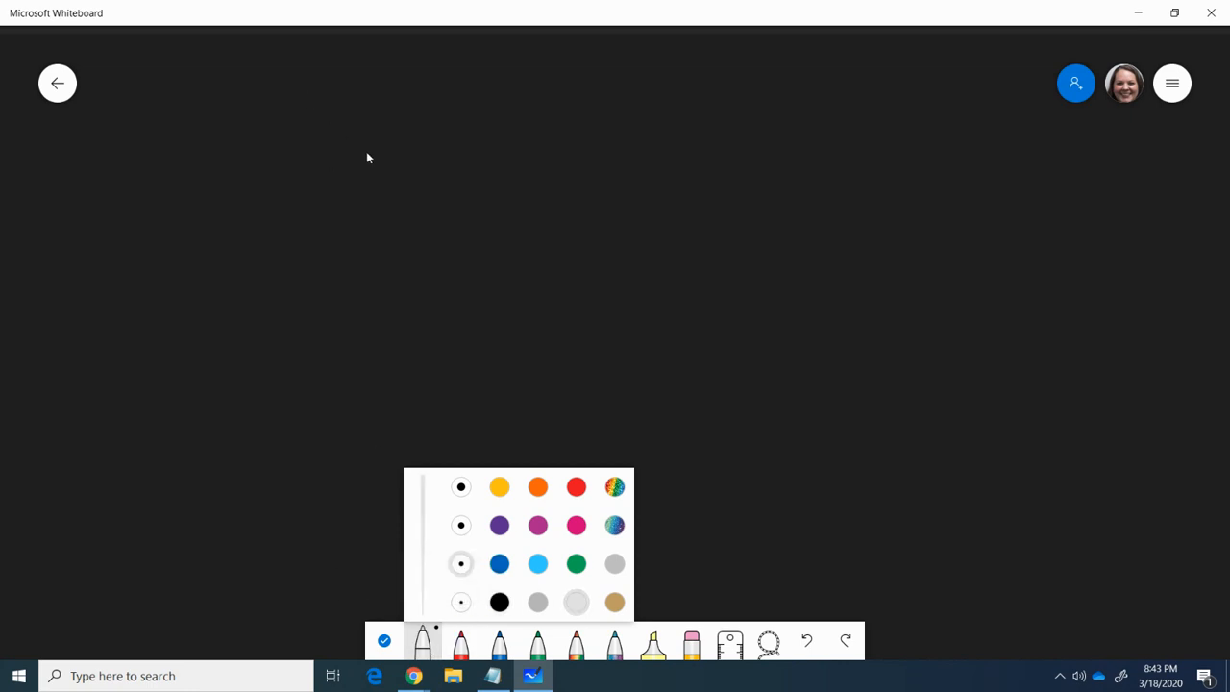
pyautogui.click(442, 331)
pyautogui.moveTo(442, 327)
pyautogui.mouseDown()
pyautogui.moveTo(465, 242)
pyautogui.moveTo(637, 254)
pyautogui.mouseUp()
pyautogui.moveTo(730, 366); pyautogui.dragTo(454, 325)
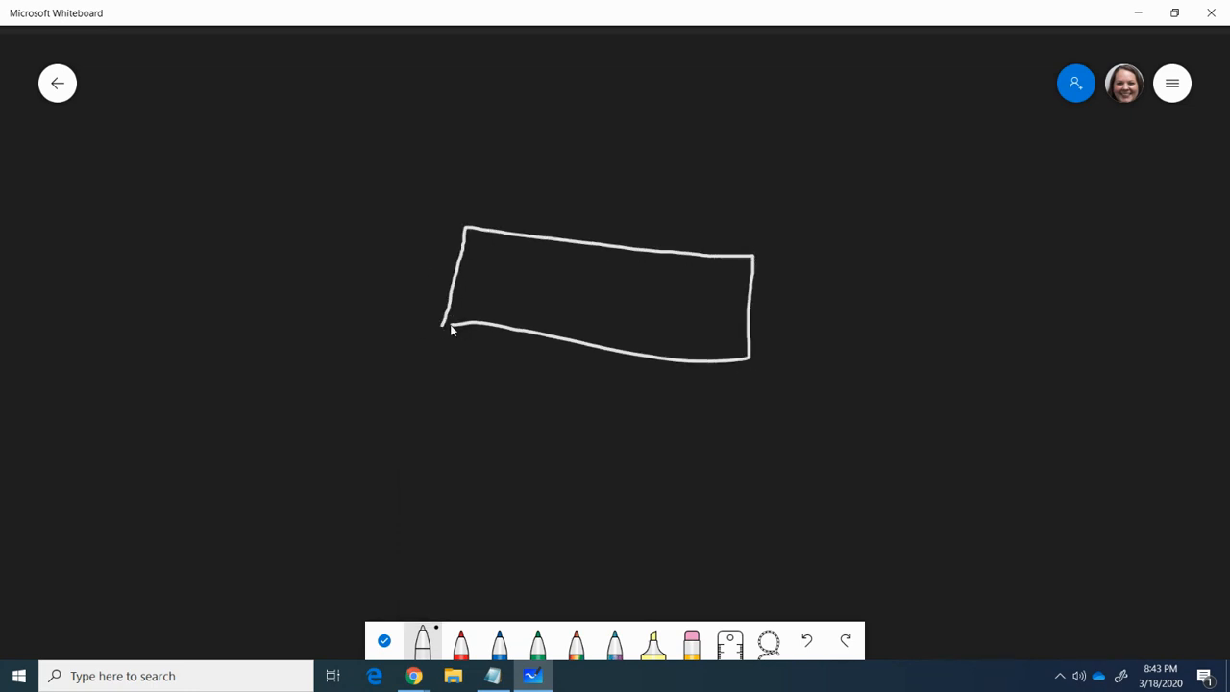
pyautogui.moveTo(592, 332); pyautogui.dragTo(584, 354)
# Write the problem 4 x 12 above the rectangle, with 4 x in red and 12 in green.
pyautogui.click(461, 641)
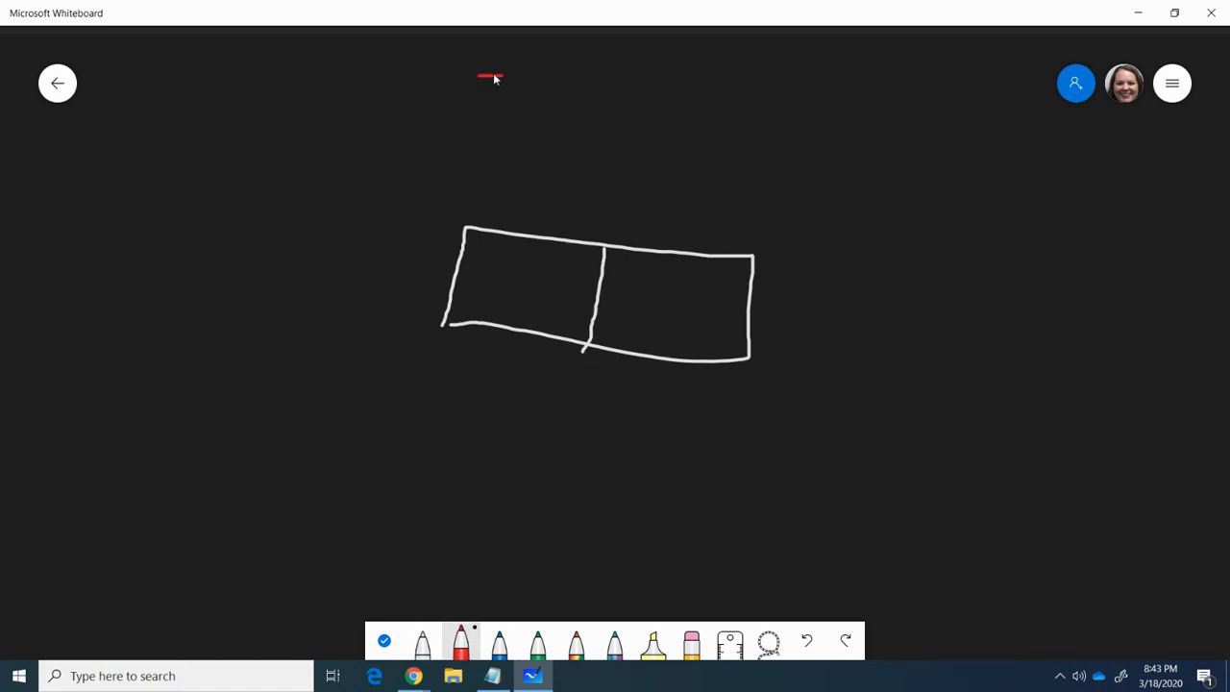
pyautogui.moveTo(477, 59); pyautogui.dragTo(477, 83)
pyautogui.click(538, 640)
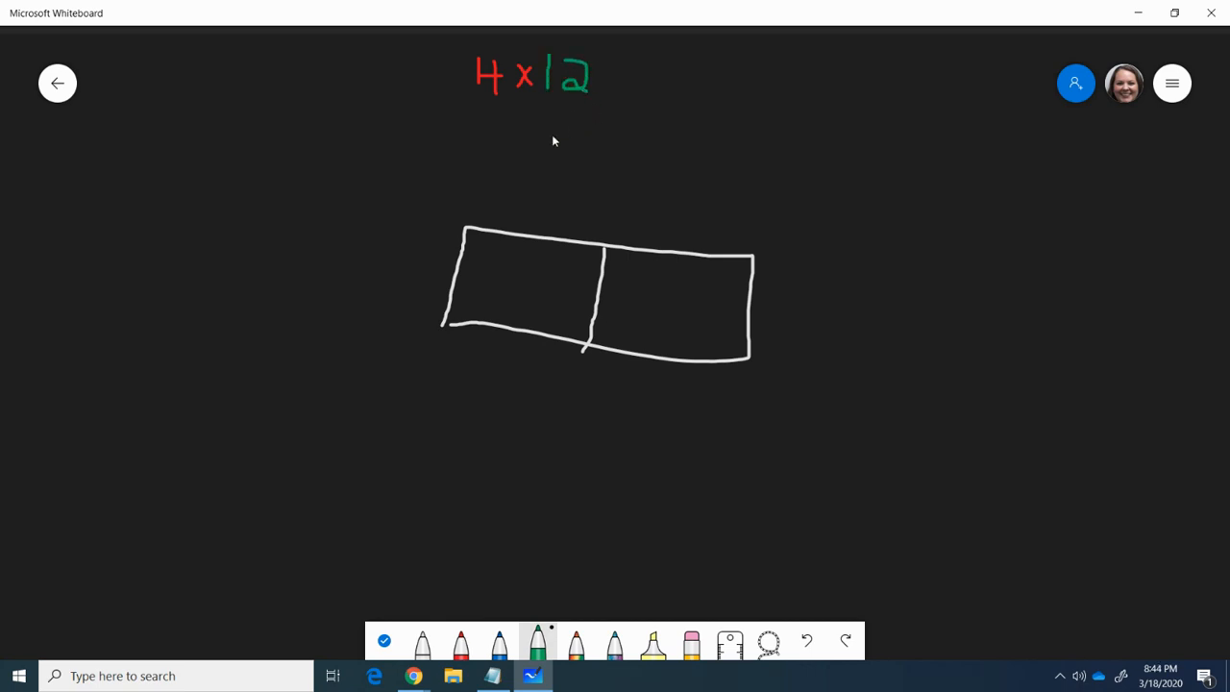
# Label the rectangle's left side with a red 4 and its two boxes with green 10 and 2 above.
pyautogui.click(461, 641)
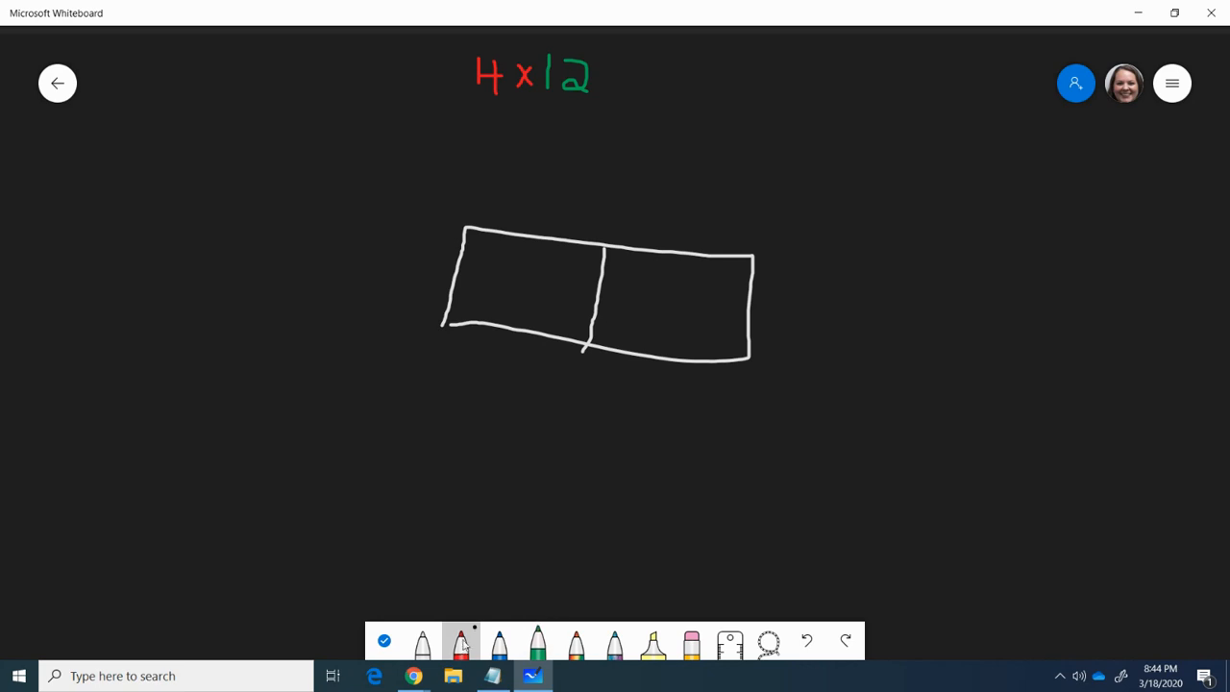
pyautogui.moveTo(387, 248)
pyautogui.mouseDown()
pyautogui.moveTo(423, 272)
pyautogui.moveTo(409, 299)
pyautogui.mouseUp()
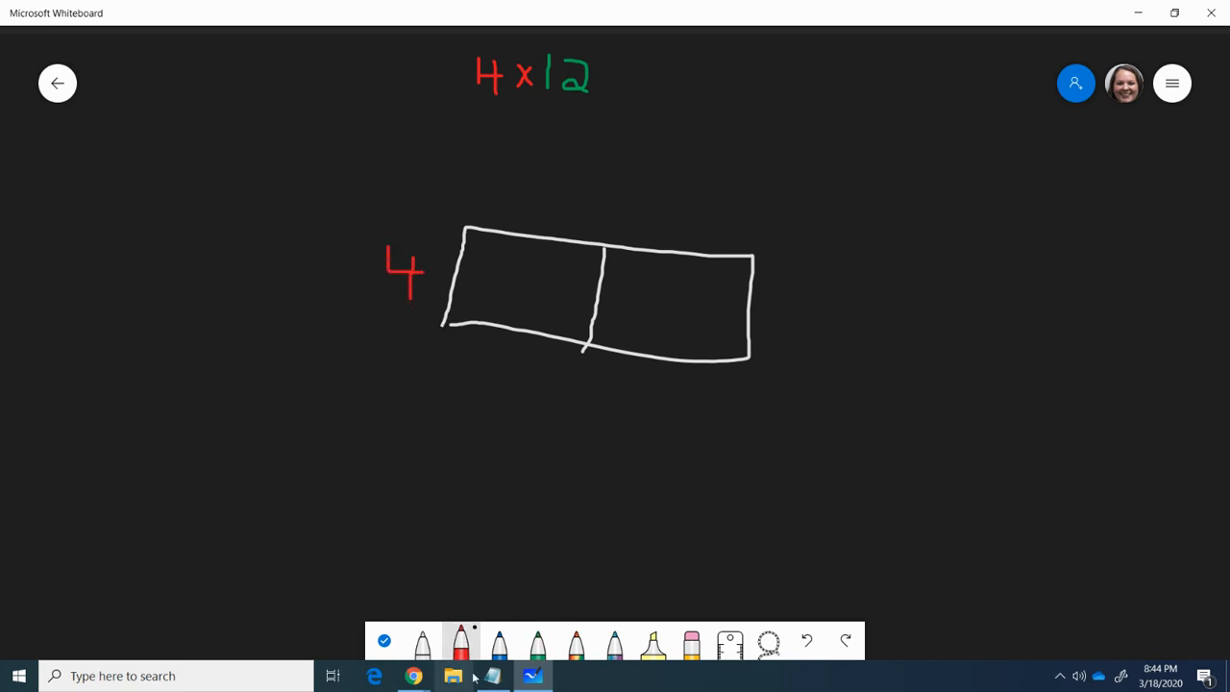
pyautogui.click(538, 641)
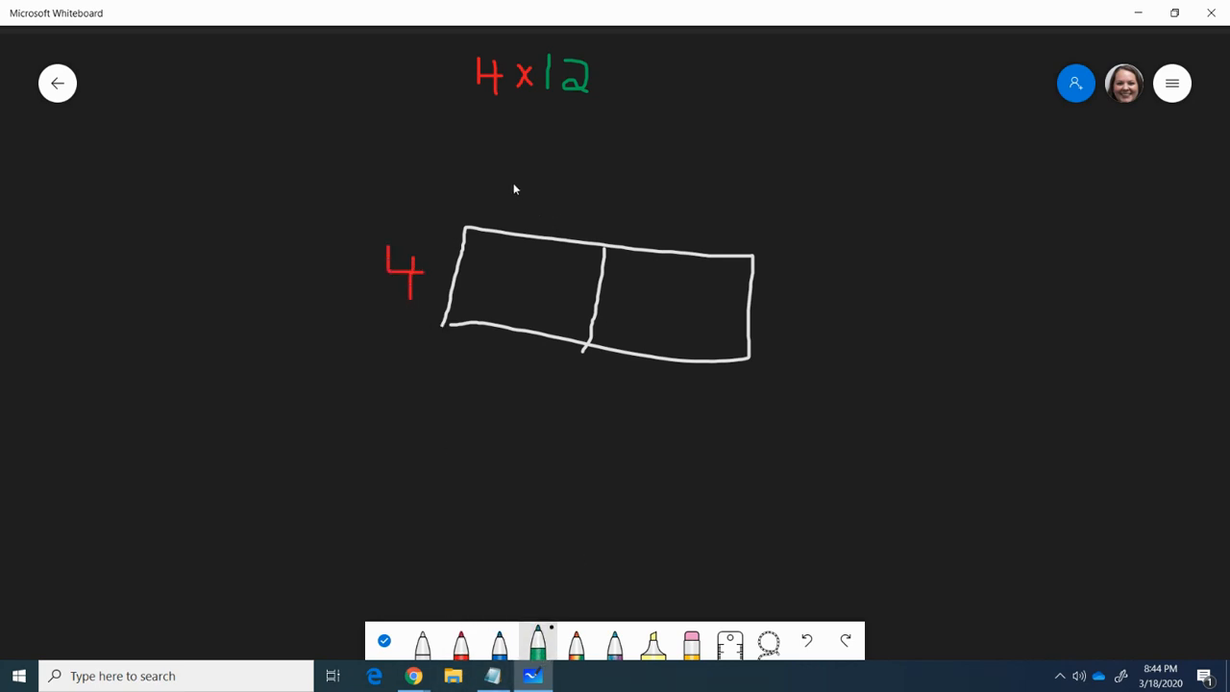
pyautogui.moveTo(537, 202); pyautogui.dragTo(542, 198)
pyautogui.moveTo(663, 240); pyautogui.dragTo(694, 237)
# Write 40 and 8 in blue inside the two boxes and add = 48 beside the rectangle.
pyautogui.click(499, 672)
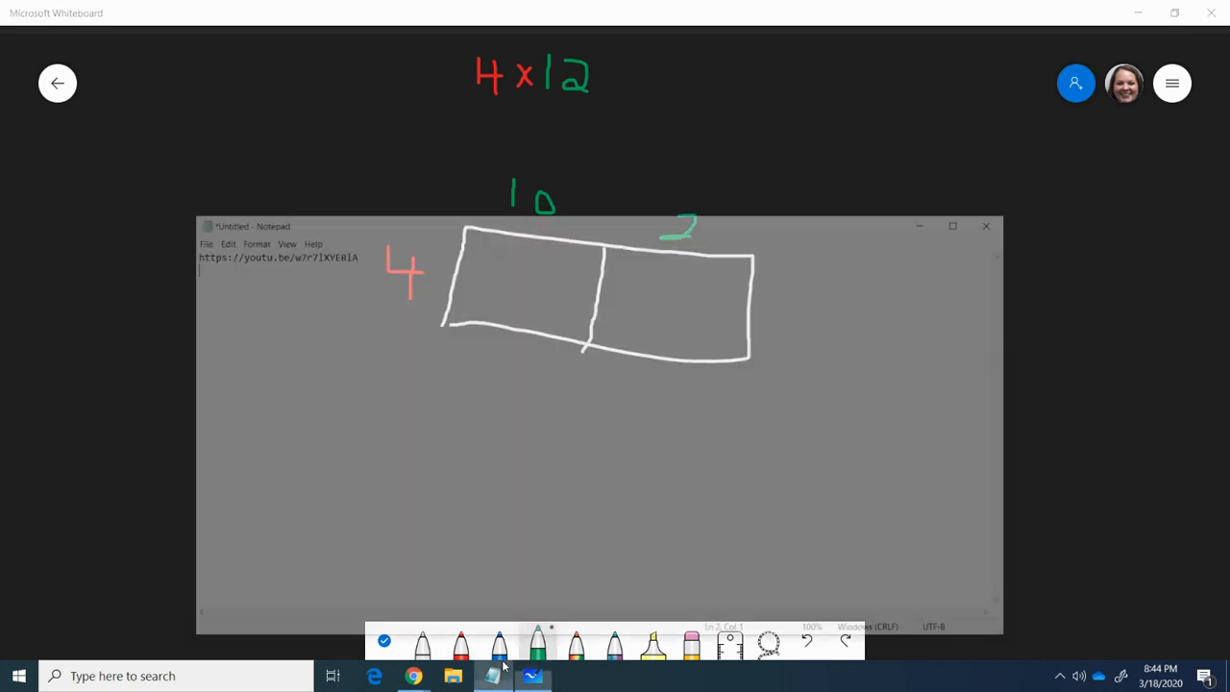
pyautogui.click(500, 642)
pyautogui.moveTo(491, 268)
pyautogui.mouseDown()
pyautogui.moveTo(521, 292)
pyautogui.moveTo(509, 300)
pyautogui.mouseUp()
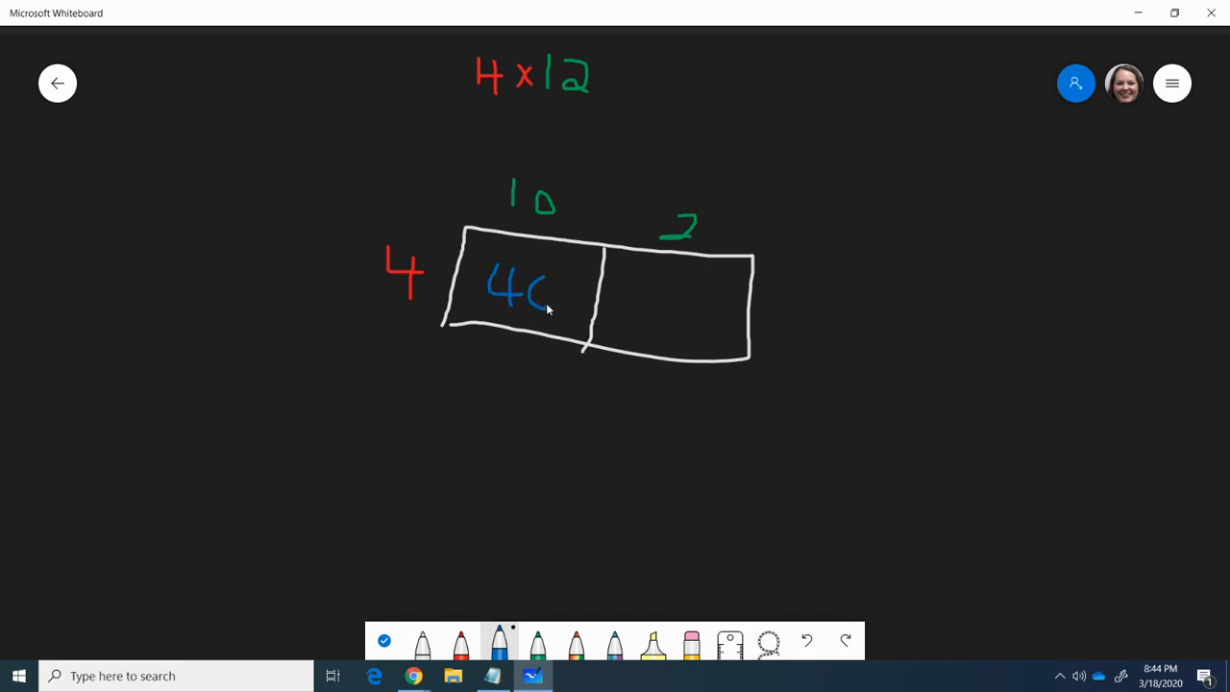
pyautogui.moveTo(688, 309)
pyautogui.mouseDown()
pyautogui.moveTo(678, 321)
pyautogui.moveTo(678, 296)
pyautogui.mouseUp()
pyautogui.moveTo(838, 282); pyautogui.dragTo(868, 316)
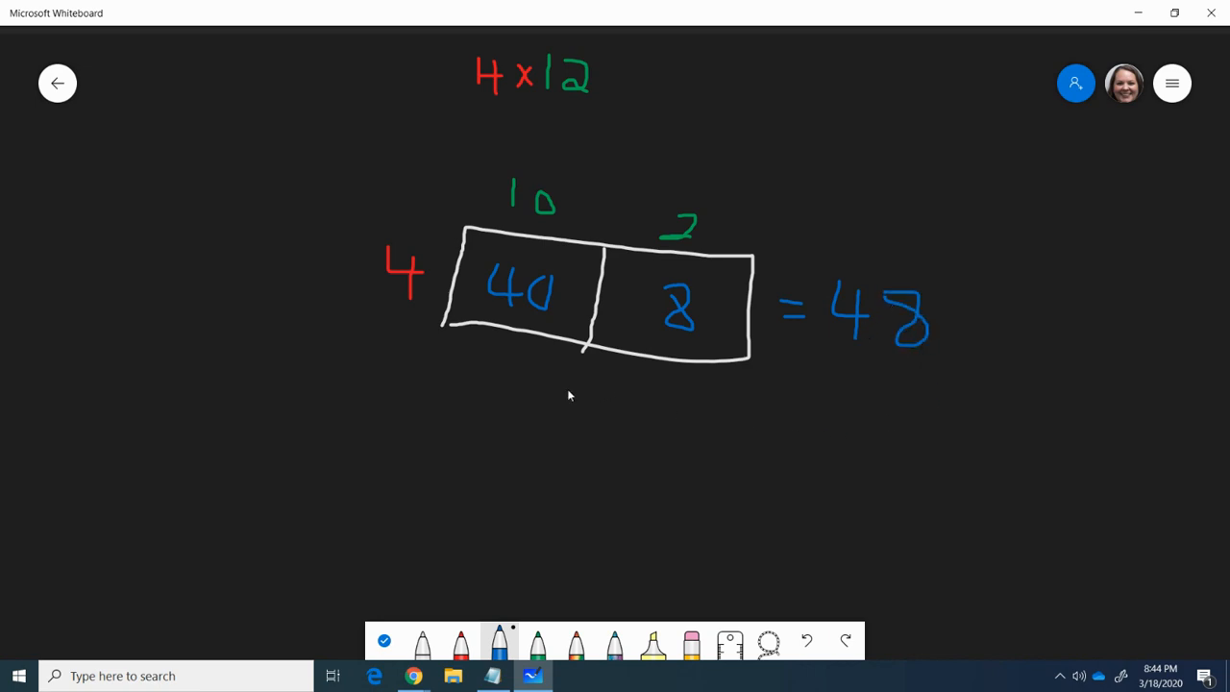
# With inking turned off, pan the canvas in several directions to explore the space around the 4 x 12 drawing.
pyautogui.click(686, 655)
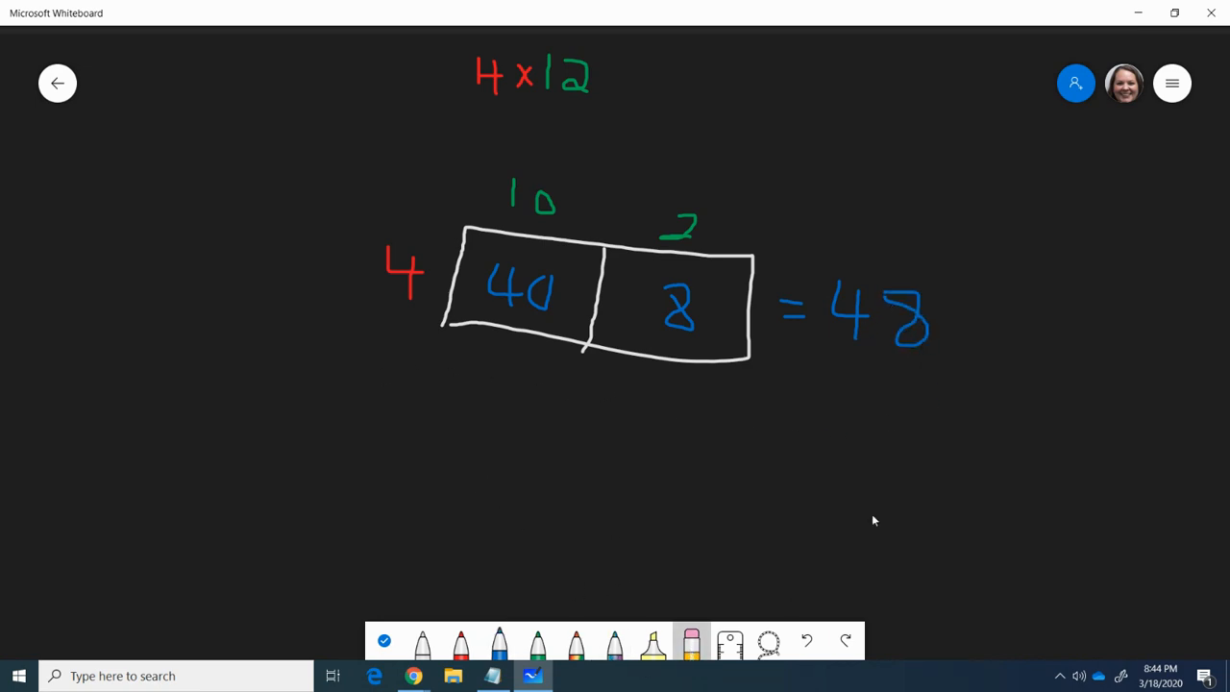
pyautogui.click(384, 639)
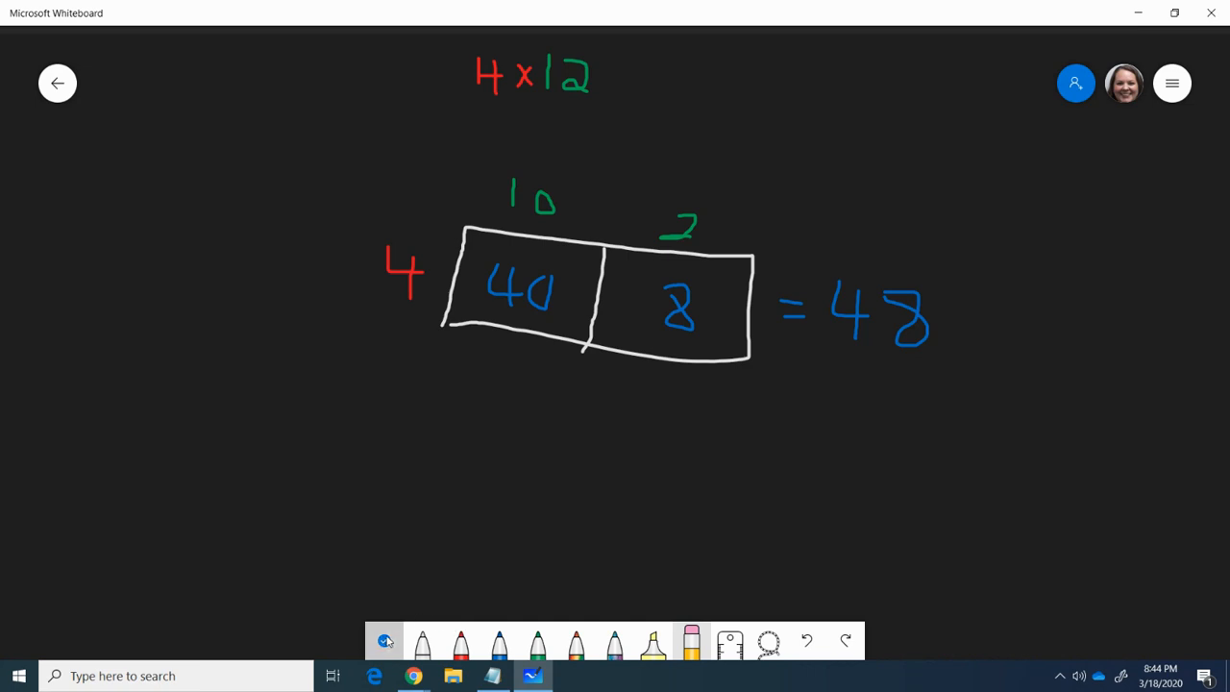
pyautogui.moveTo(889, 444); pyautogui.dragTo(66, 393)
pyautogui.moveTo(365, 344)
pyautogui.mouseDown()
pyautogui.moveTo(218, 552)
pyautogui.moveTo(904, 361)
pyautogui.mouseUp()
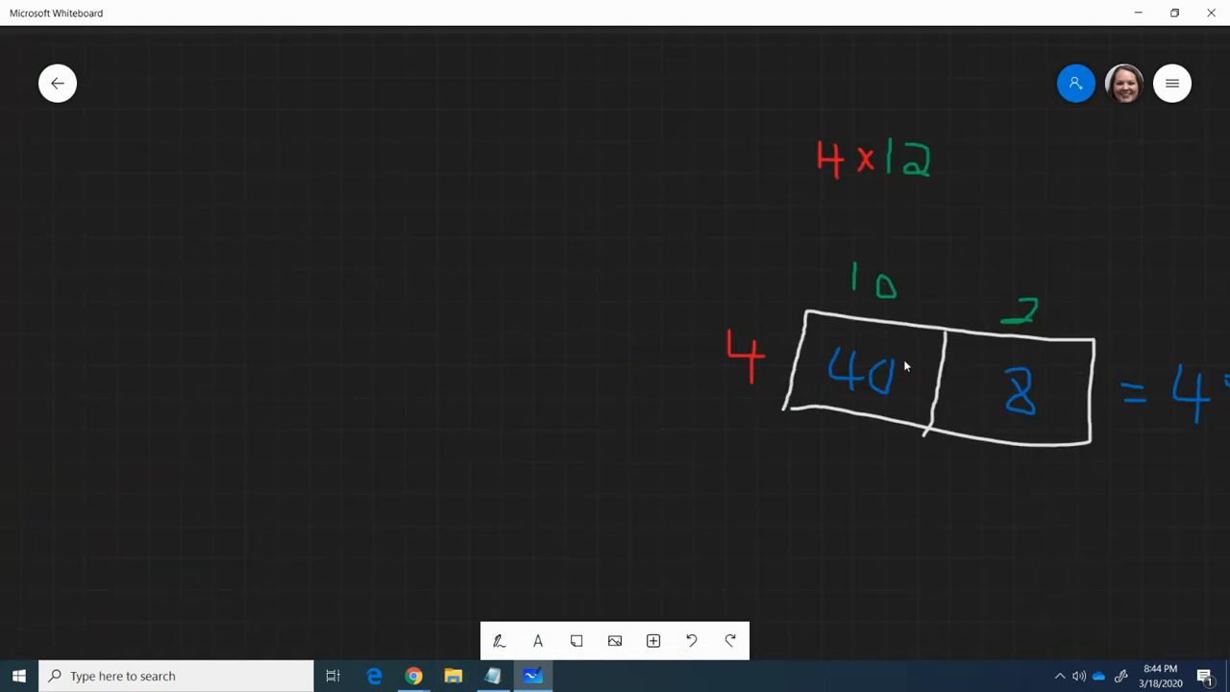
pyautogui.moveTo(713, 296)
pyautogui.mouseDown()
pyautogui.moveTo(570, 300)
pyautogui.moveTo(980, 307)
pyautogui.moveTo(1034, 96)
pyautogui.mouseUp()
pyautogui.moveTo(864, 452)
pyautogui.mouseDown()
pyautogui.moveTo(656, 530)
pyautogui.moveTo(739, 404)
pyautogui.moveTo(675, 376)
pyautogui.moveTo(591, 116)
pyautogui.moveTo(631, 338)
pyautogui.moveTo(658, 127)
pyautogui.mouseUp()
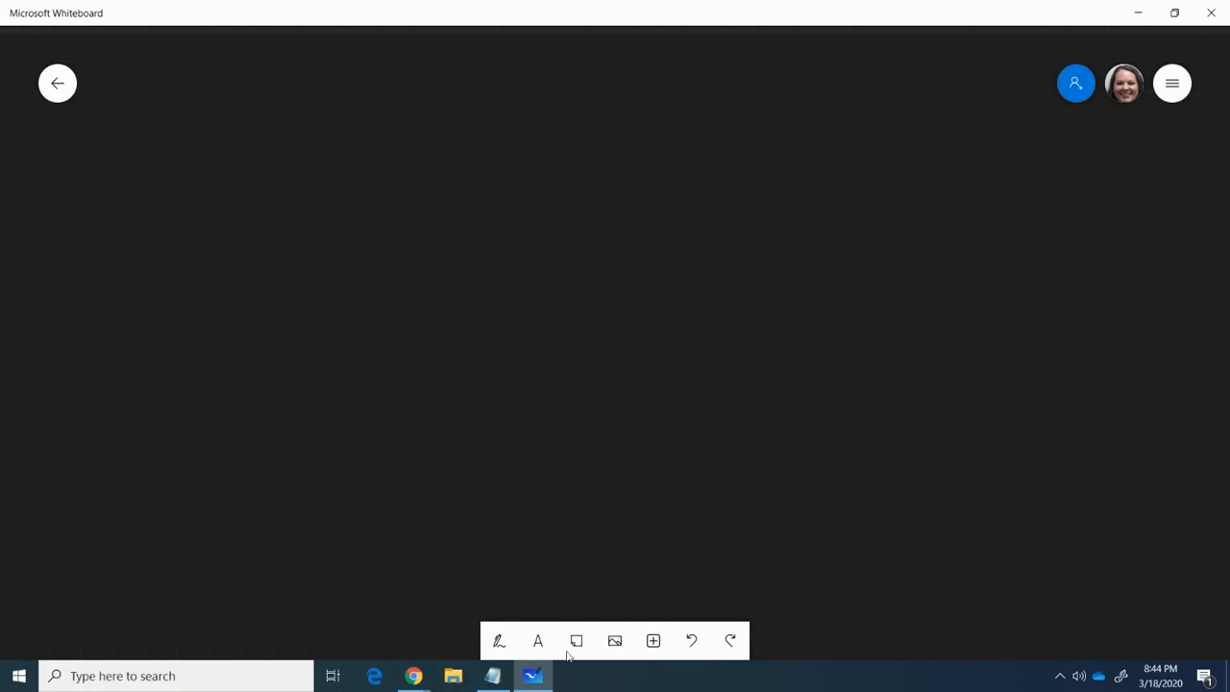
pyautogui.moveTo(598, 245); pyautogui.dragTo(634, 543)
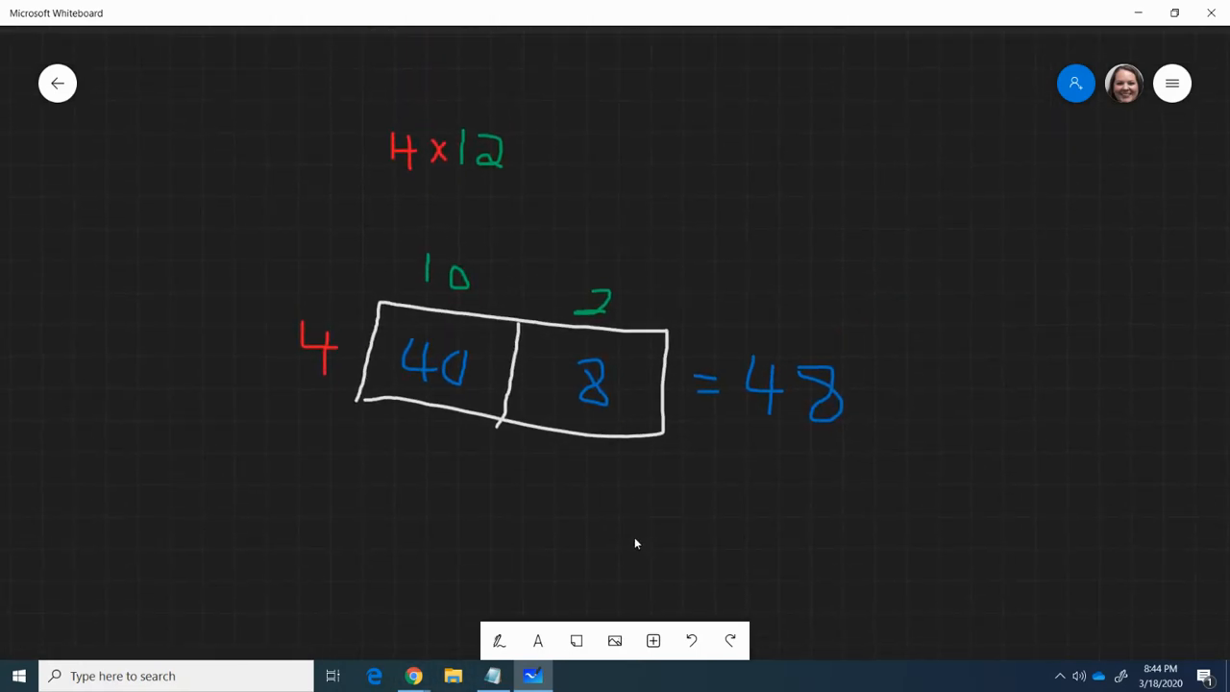
pyautogui.click(497, 641)
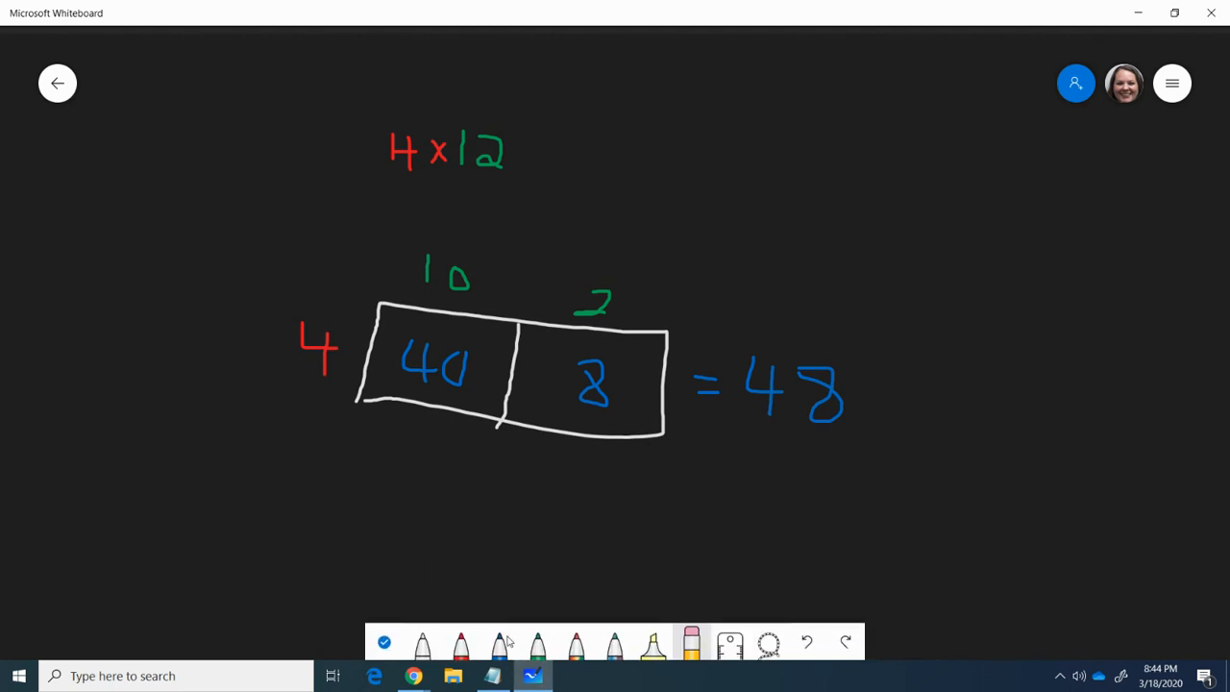
pyautogui.click(395, 645)
pyautogui.moveTo(582, 534)
pyautogui.mouseDown()
pyautogui.moveTo(664, 396)
pyautogui.moveTo(534, 589)
pyautogui.moveTo(539, 620)
pyautogui.mouseUp()
pyautogui.moveTo(675, 414); pyautogui.dragTo(688, 269)
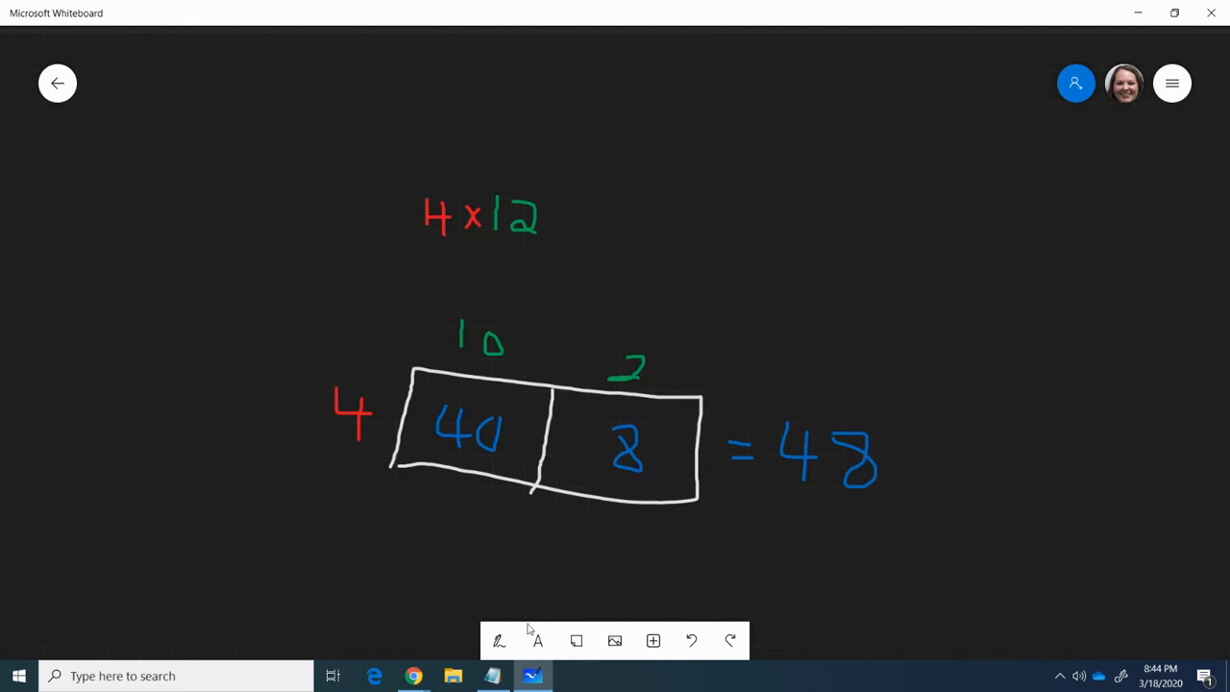
# Erase the entire 4 x 12 drawing from the canvas with the eraser.
pyautogui.click(502, 639)
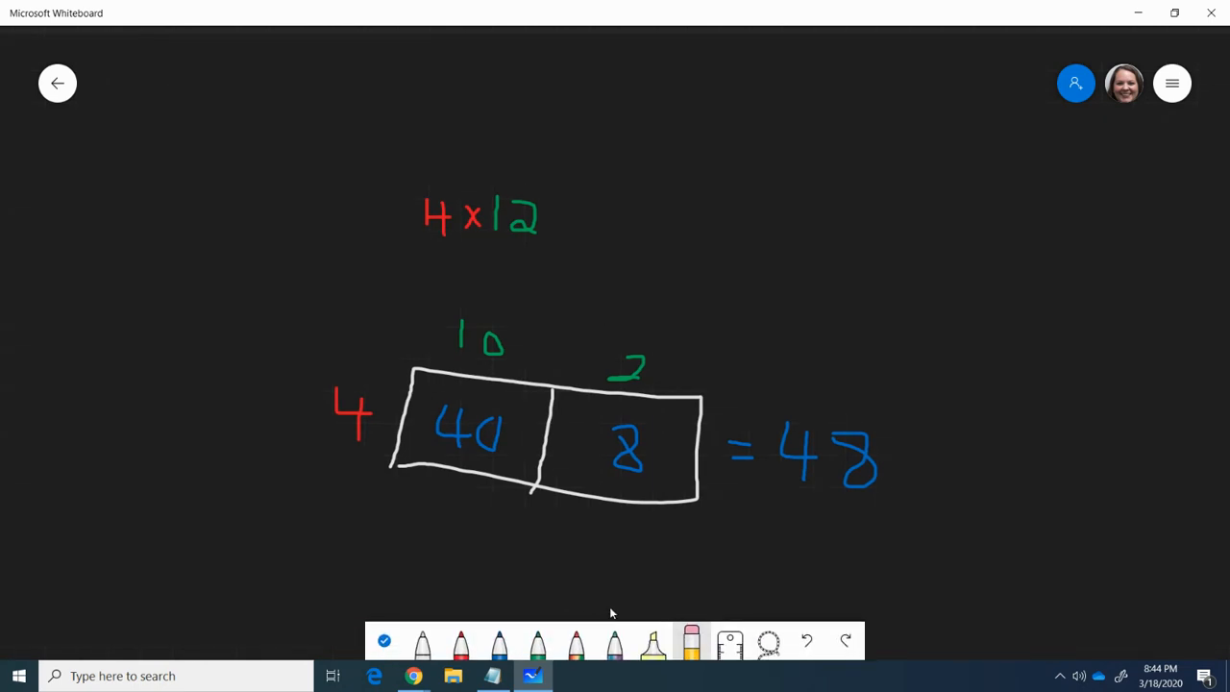
pyautogui.click(692, 644)
pyautogui.moveTo(942, 495)
pyautogui.mouseDown()
pyautogui.moveTo(720, 487)
pyautogui.moveTo(977, 489)
pyautogui.moveTo(513, 417)
pyautogui.moveTo(513, 214)
pyautogui.mouseUp()
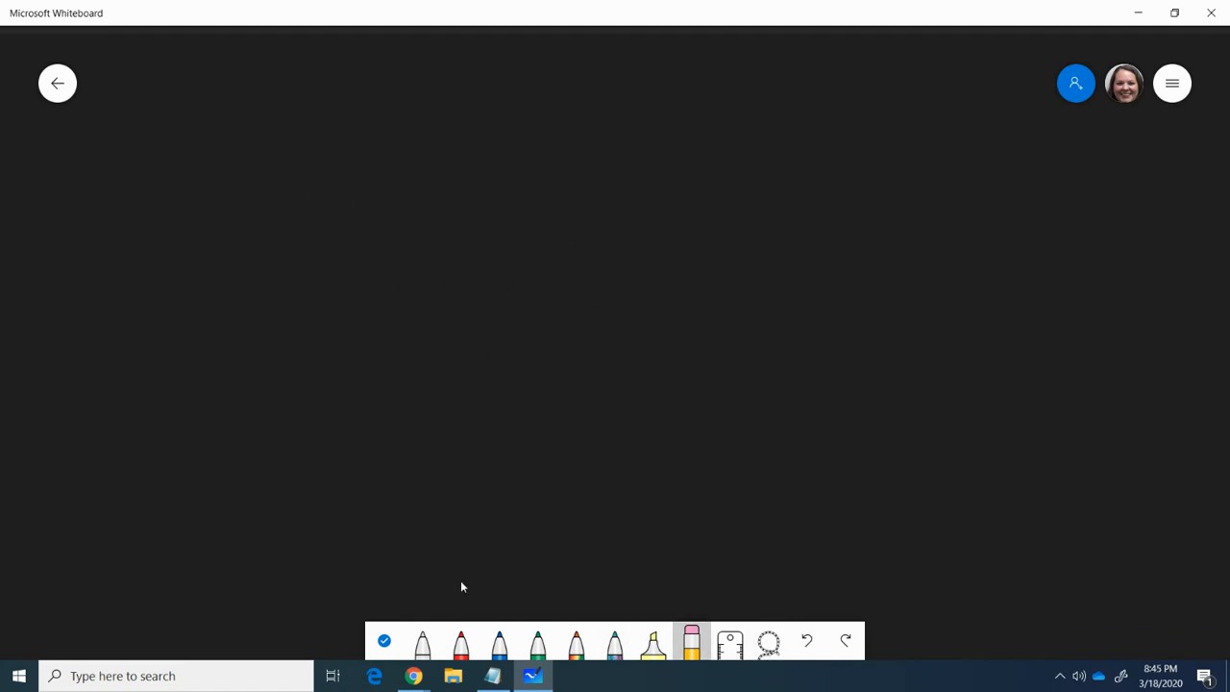
# Add a text box reading "History of Toliet Paper" and move it to the upper middle of the canvas.
pyautogui.click(382, 642)
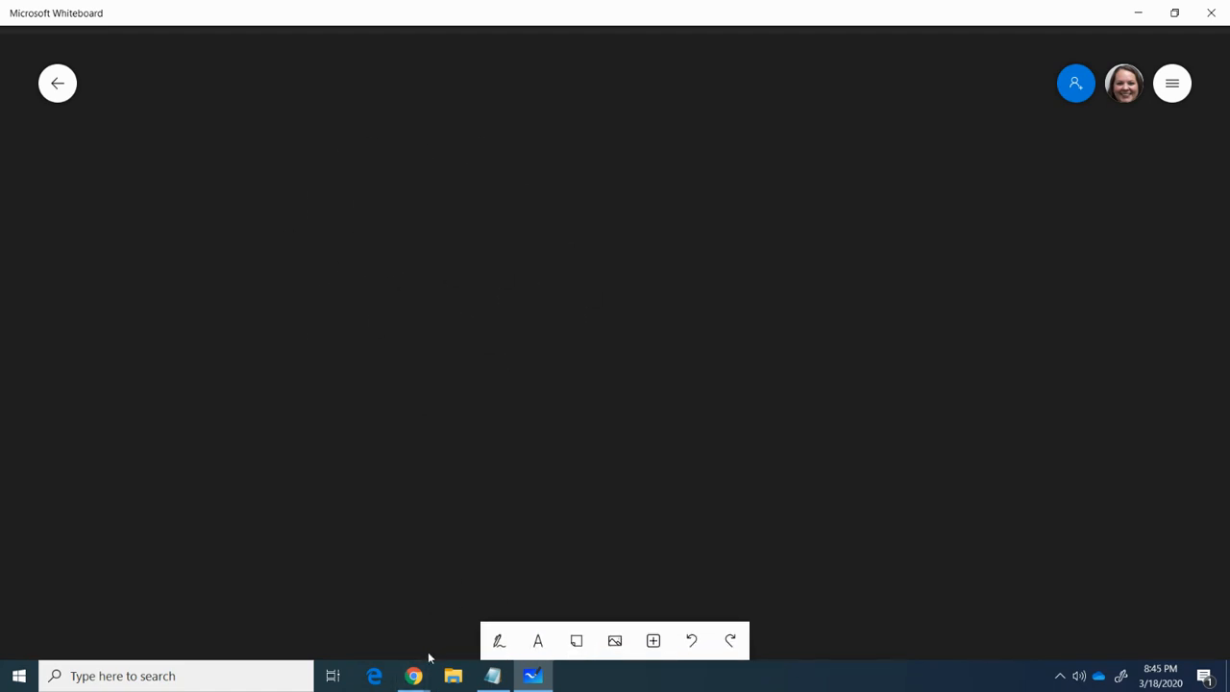
pyautogui.click(543, 649)
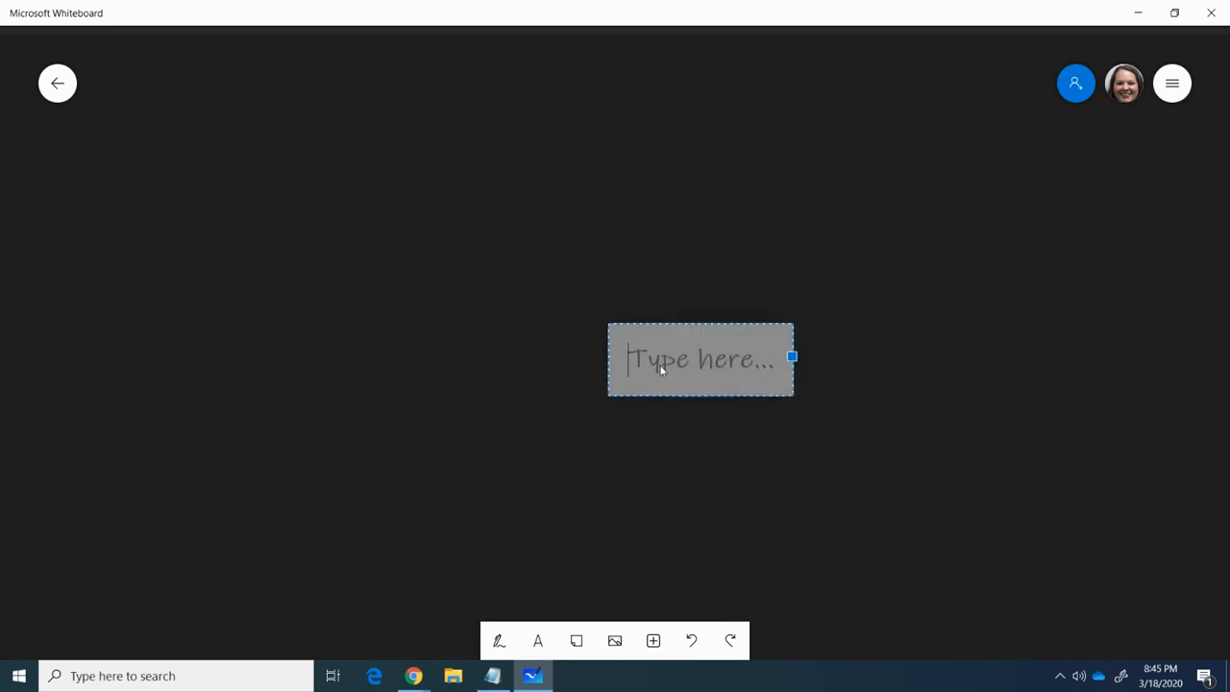
pyautogui.write('H')
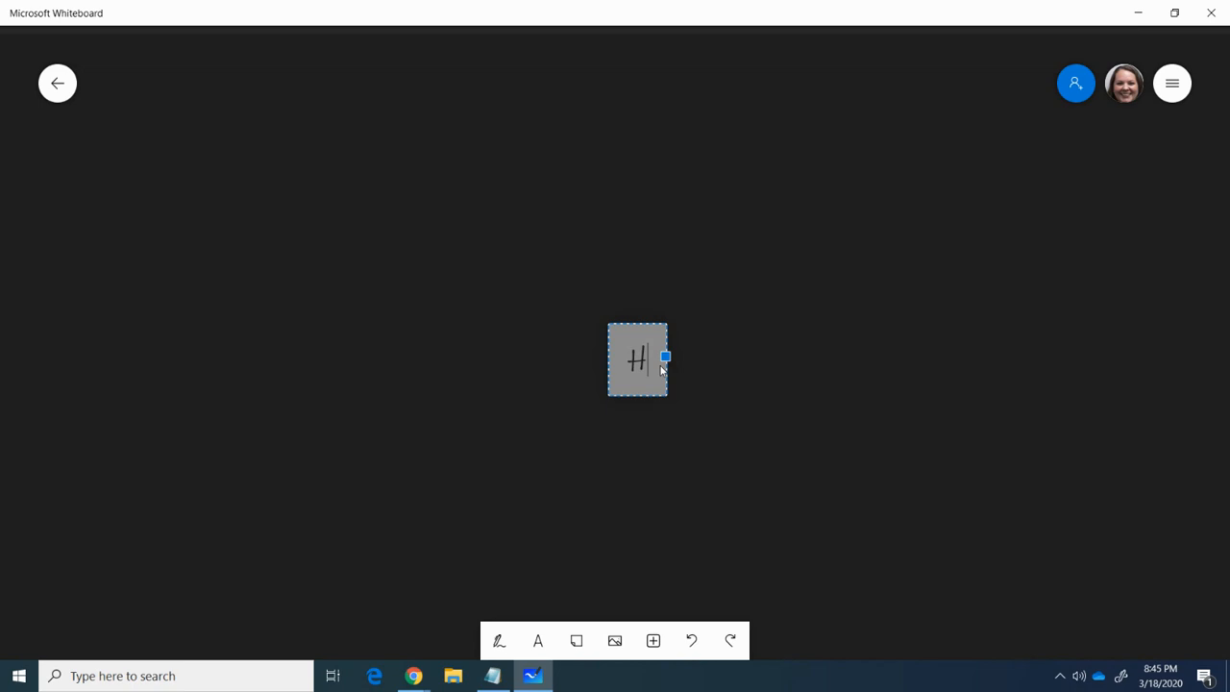
pyautogui.write('istory of Tol')
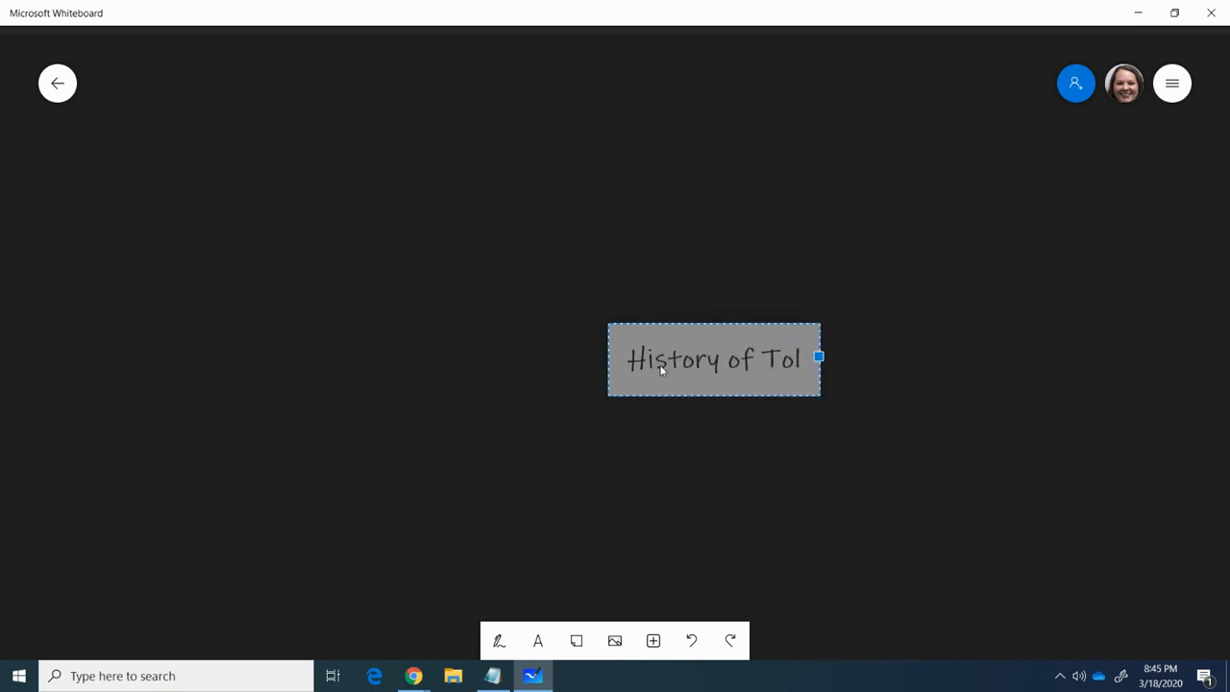
pyautogui.write('iet p')
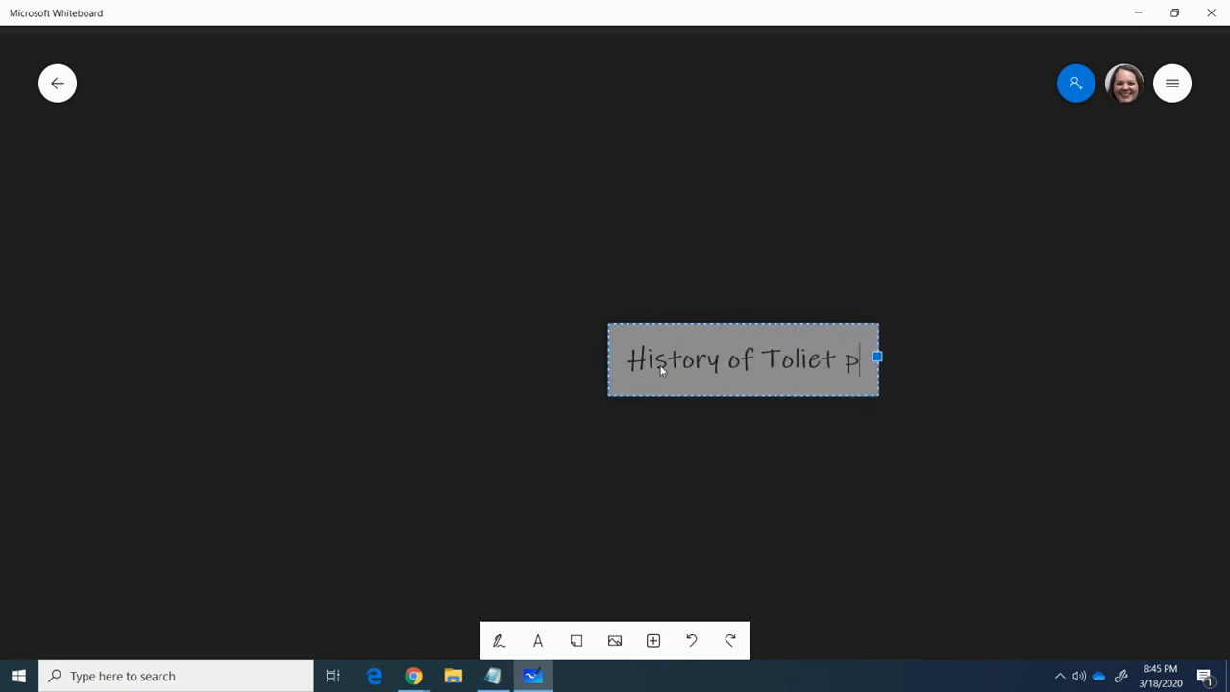
pyautogui.press('BackSpace')
pyautogui.write('Paper')
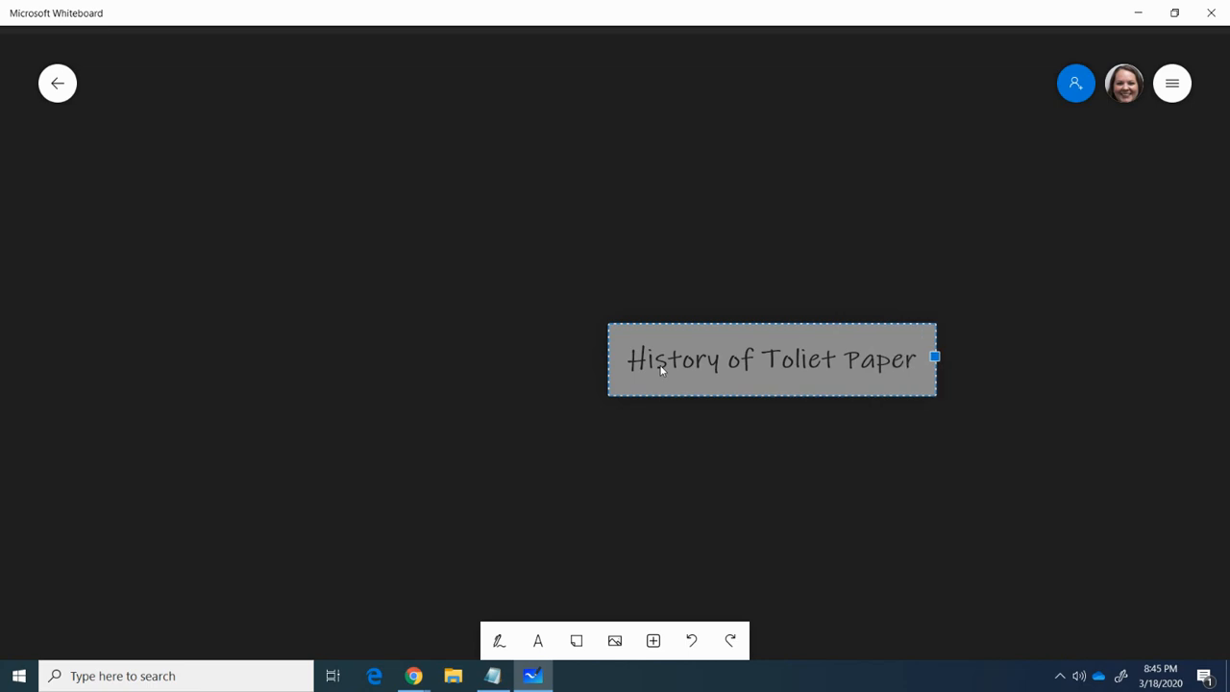
pyautogui.click(688, 415)
pyautogui.click(737, 369)
pyautogui.moveTo(737, 369); pyautogui.dragTo(558, 151)
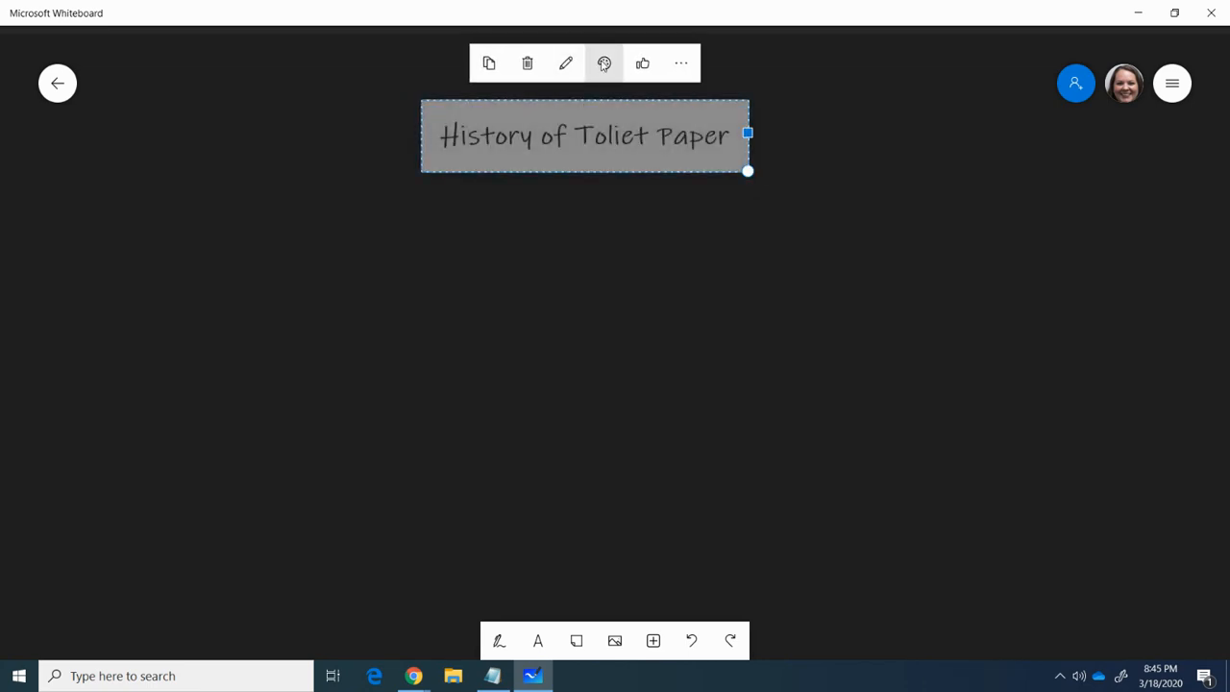
# Recolour the "History of Toliet Paper" title light gray and enlarge it to nearly twice its size.
pyautogui.click(603, 64)
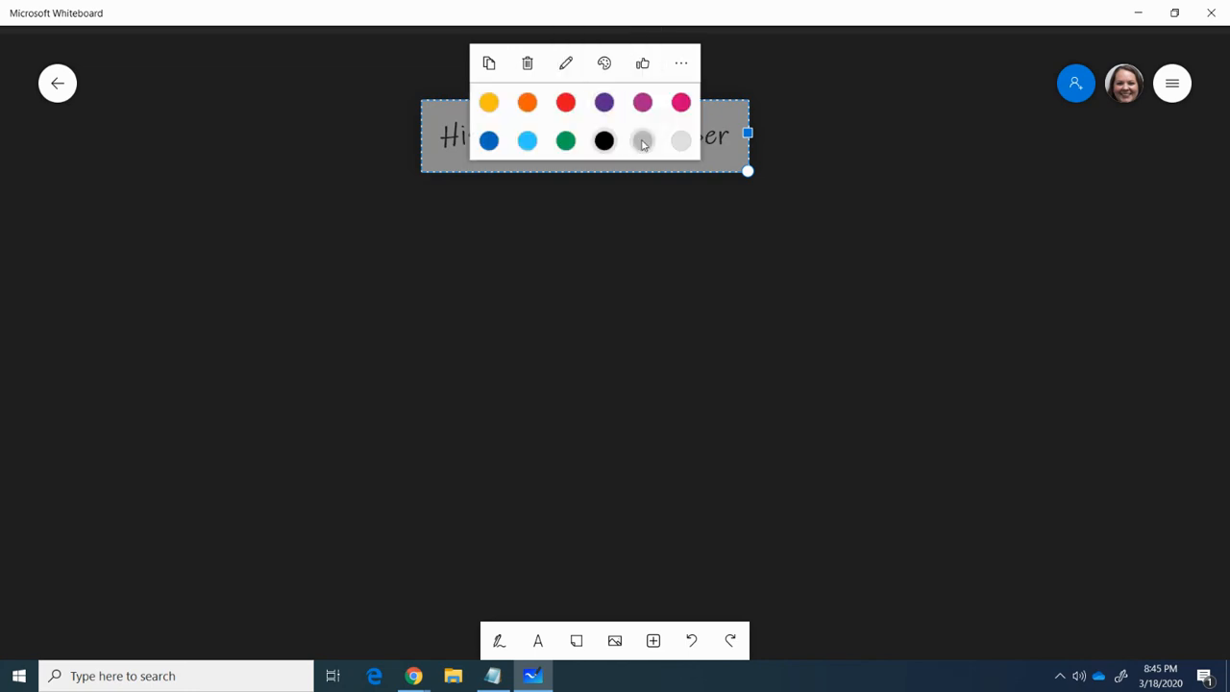
pyautogui.click(680, 142)
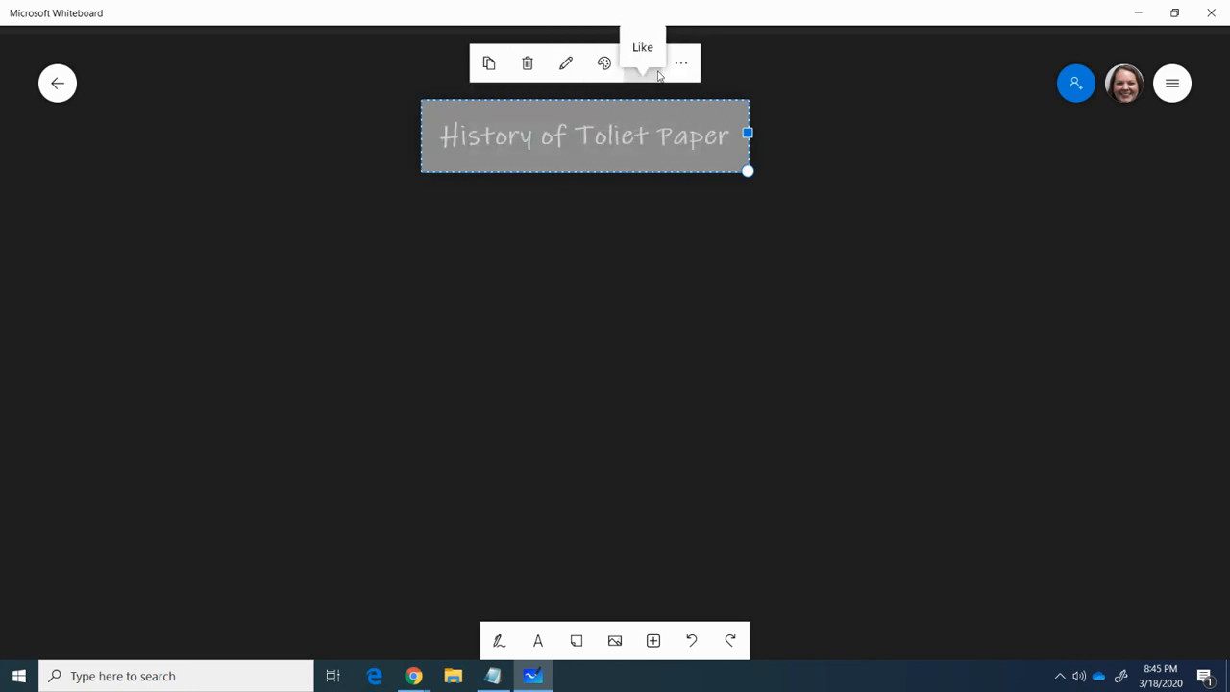
pyautogui.moveTo(747, 171); pyautogui.dragTo(881, 206)
pyautogui.click(620, 424)
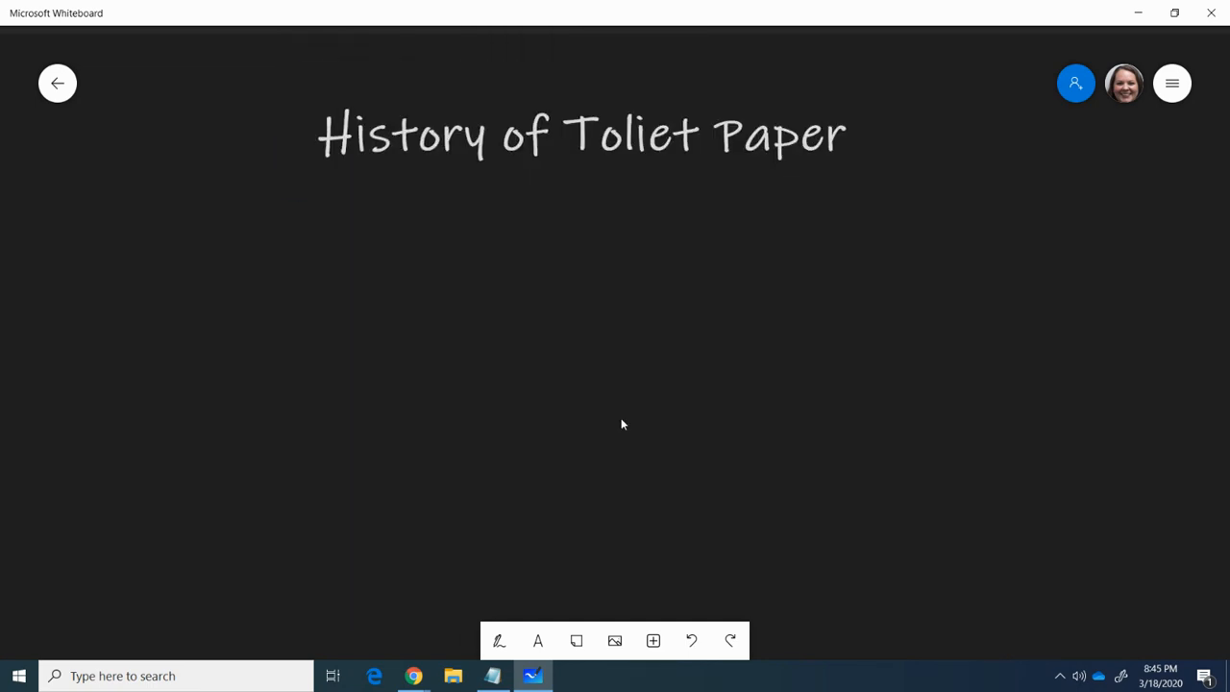
# Move the enlarged title toward the upper-left area of the board, leaving free space beside and beneath it.
pyautogui.moveTo(583, 133); pyautogui.dragTo(382, 111)
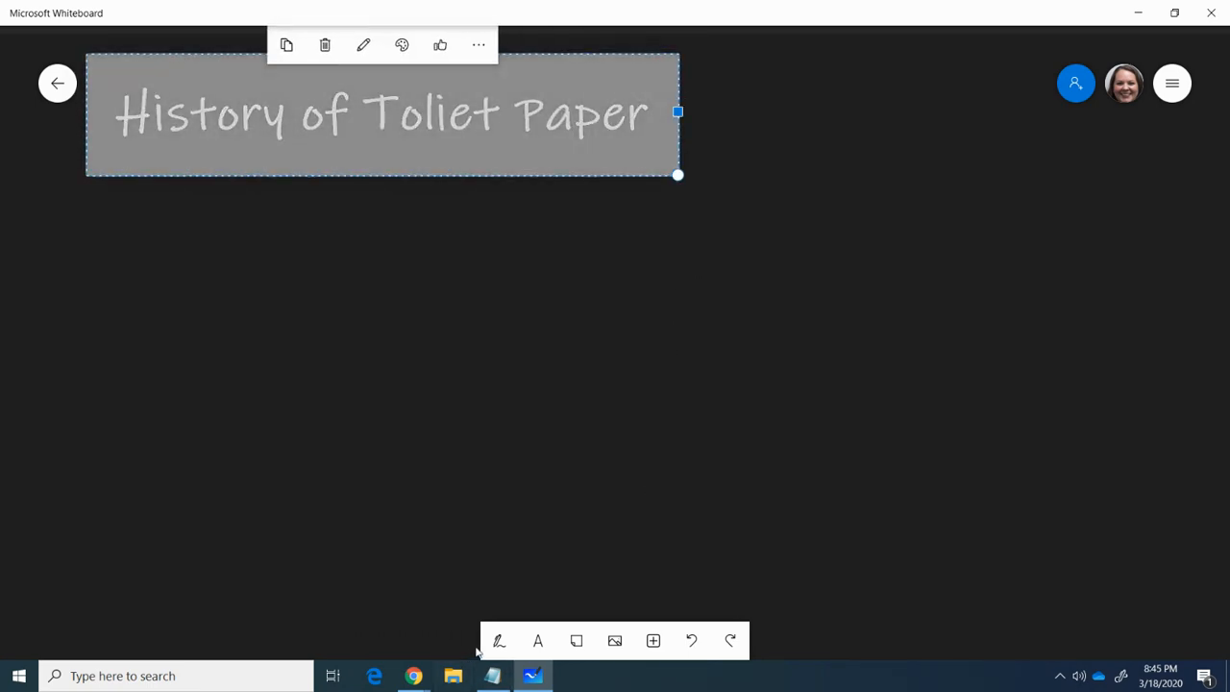
pyautogui.click(817, 161)
pyautogui.moveTo(1188, 406); pyautogui.dragTo(766, 187)
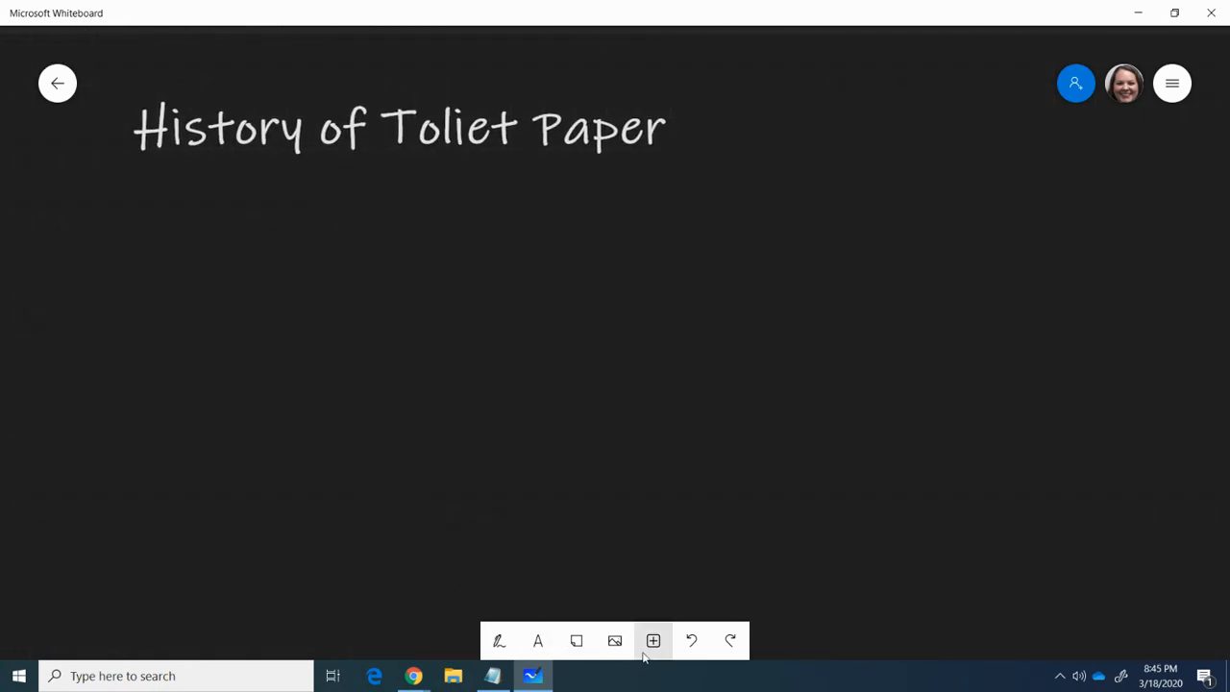
# Search Bing images for "toliet paper" and insert the picture of stacked white rolls against a wooden background.
pyautogui.click(615, 640)
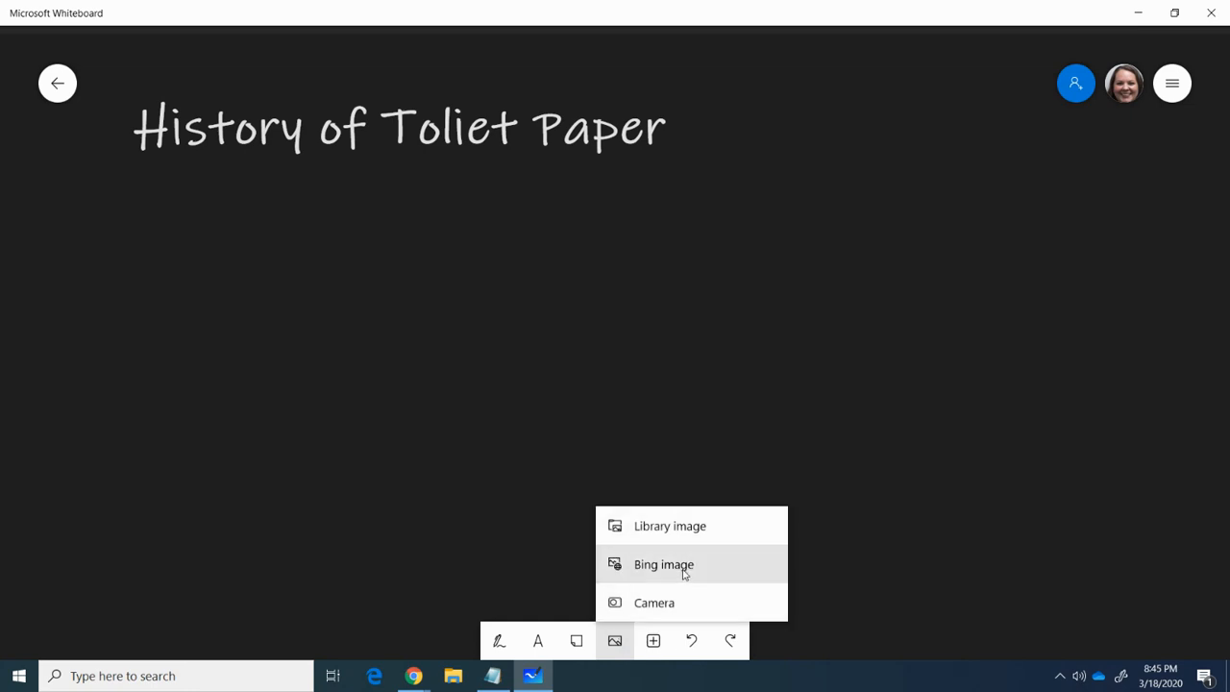
pyautogui.click(685, 569)
pyautogui.write('toliet paper')
pyautogui.press('Return')
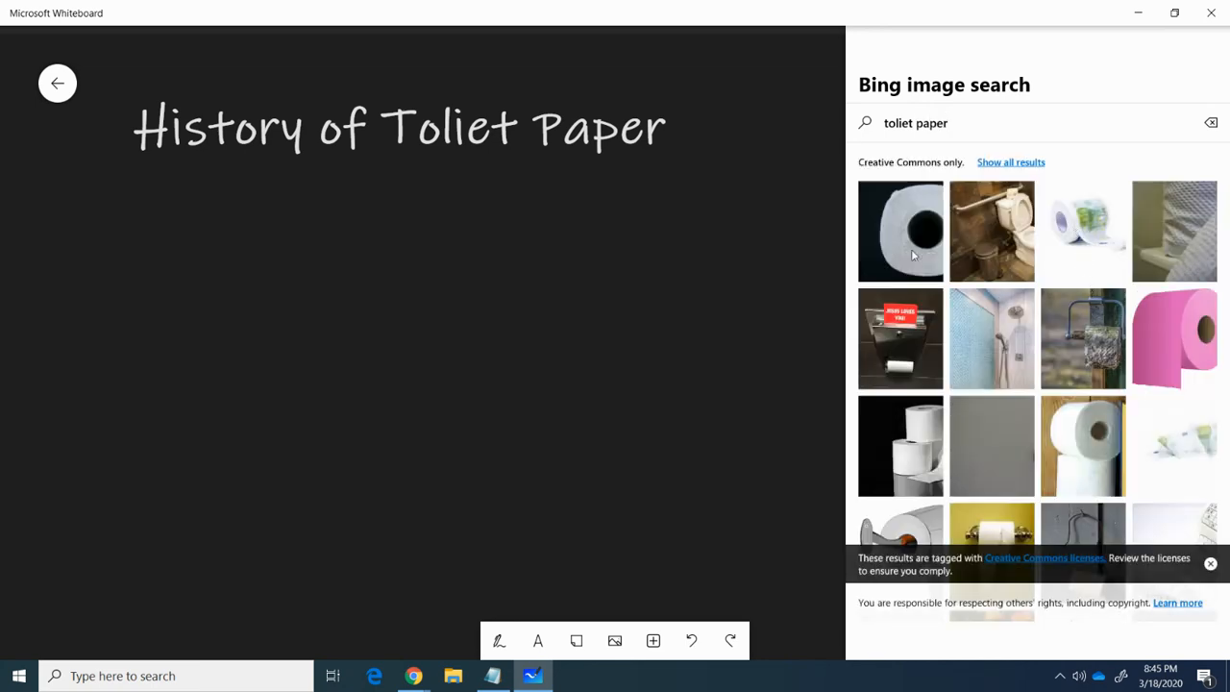
pyautogui.click(1086, 440)
# Place the toilet paper picture centred beneath the title and enlarge it.
pyautogui.moveTo(545, 320); pyautogui.dragTo(286, 233)
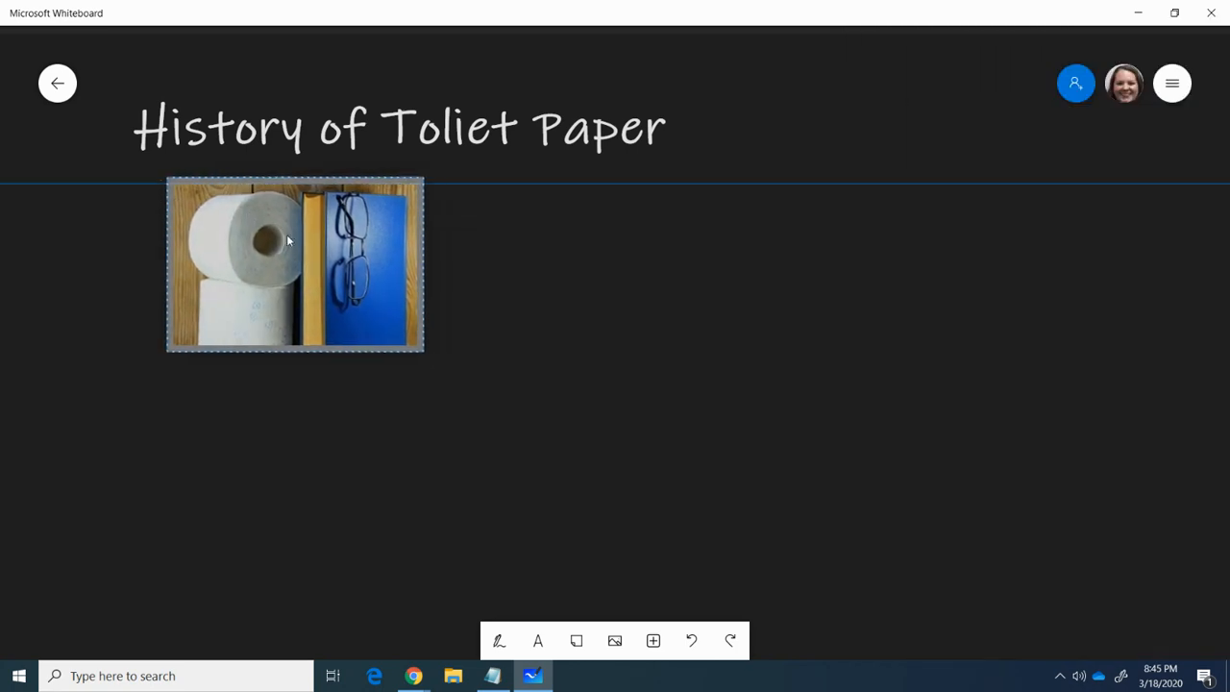
pyautogui.moveTo(423, 351); pyautogui.dragTo(478, 385)
pyautogui.moveTo(355, 291); pyautogui.dragTo(450, 346)
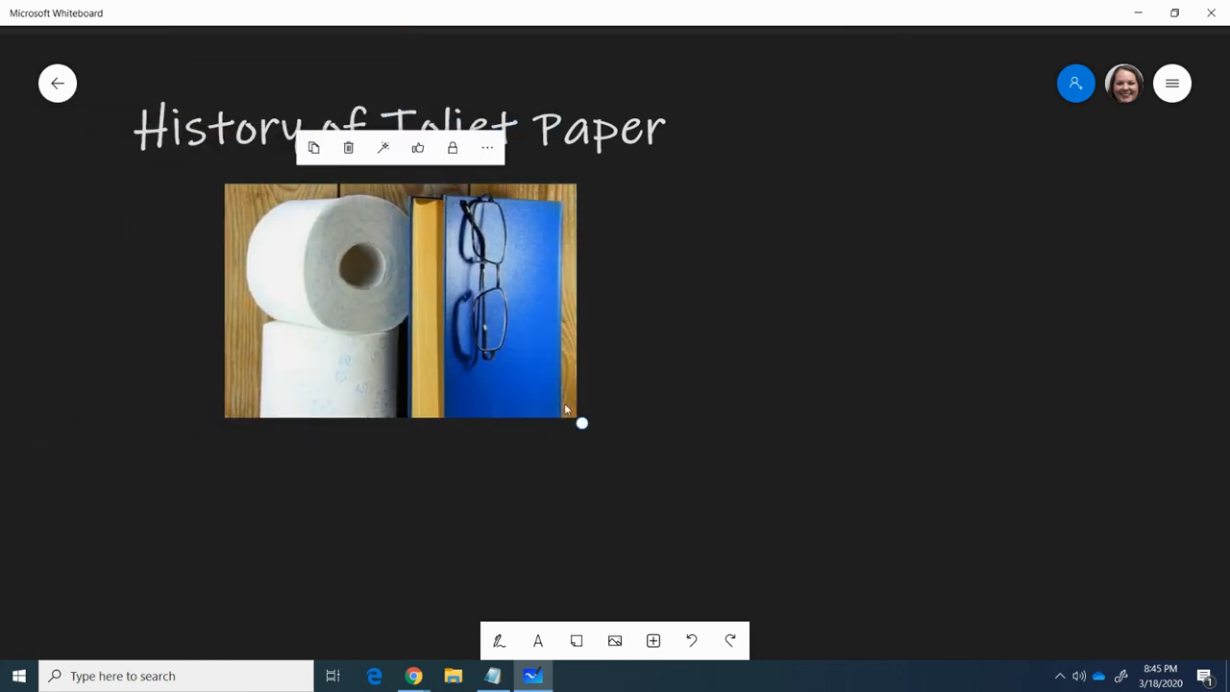
pyautogui.click(744, 384)
# Pan the canvas back and forth to show empty space around the title and picture, returning to them.
pyautogui.moveTo(844, 337); pyautogui.dragTo(1143, 368)
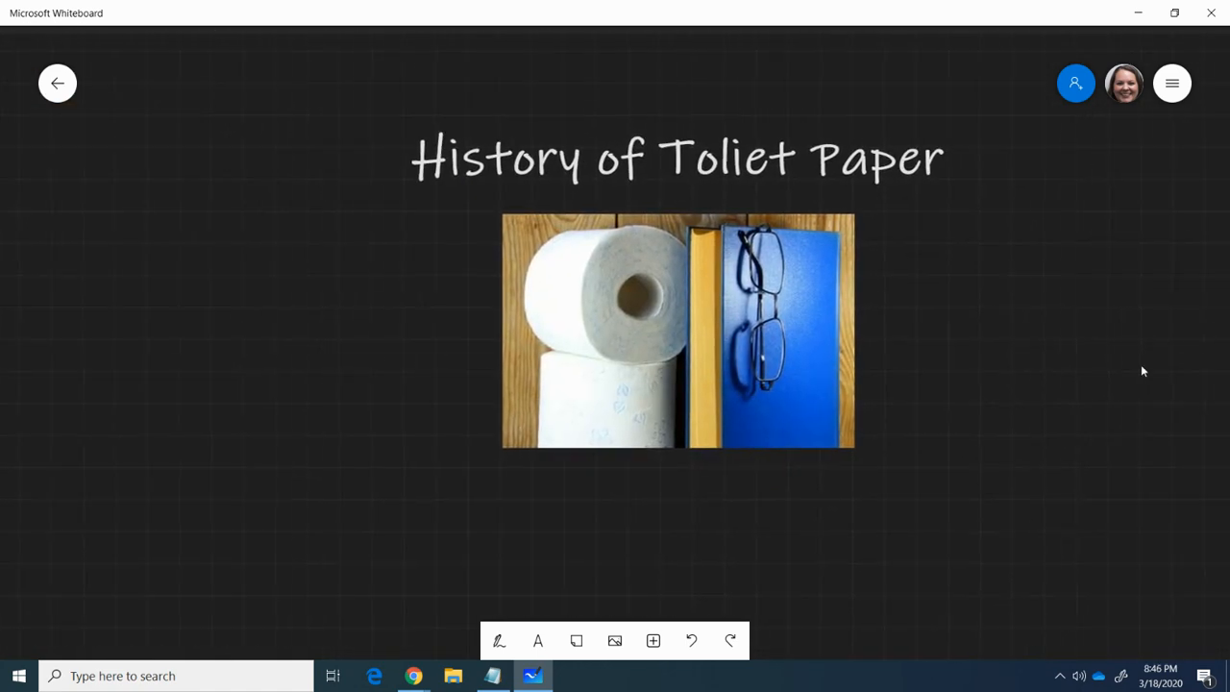
pyautogui.moveTo(201, 198); pyautogui.dragTo(2, 152)
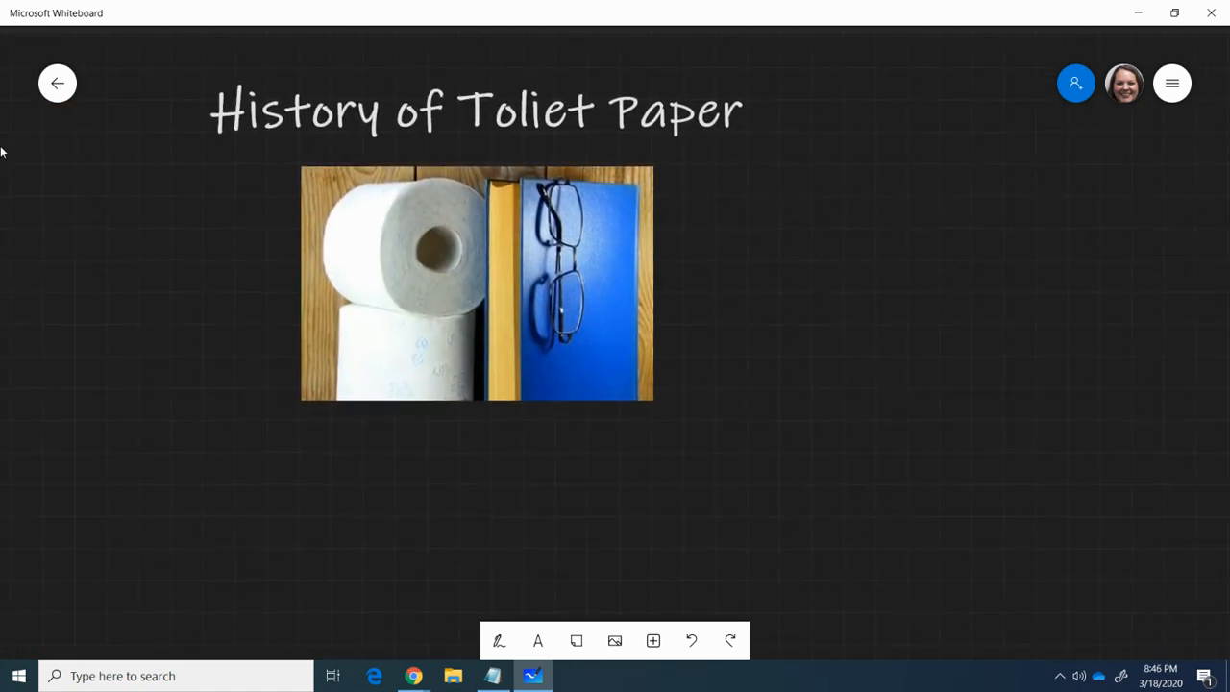
pyautogui.moveTo(805, 277); pyautogui.dragTo(705, 280)
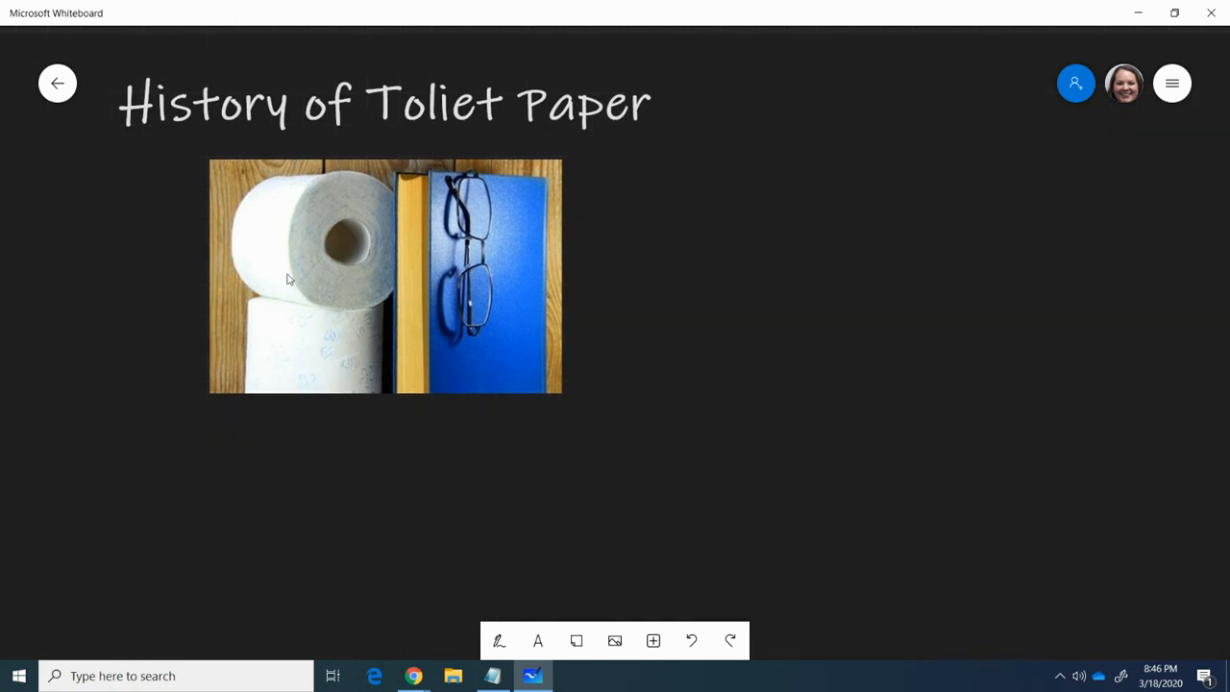
pyautogui.moveTo(802, 323); pyautogui.dragTo(202, 265)
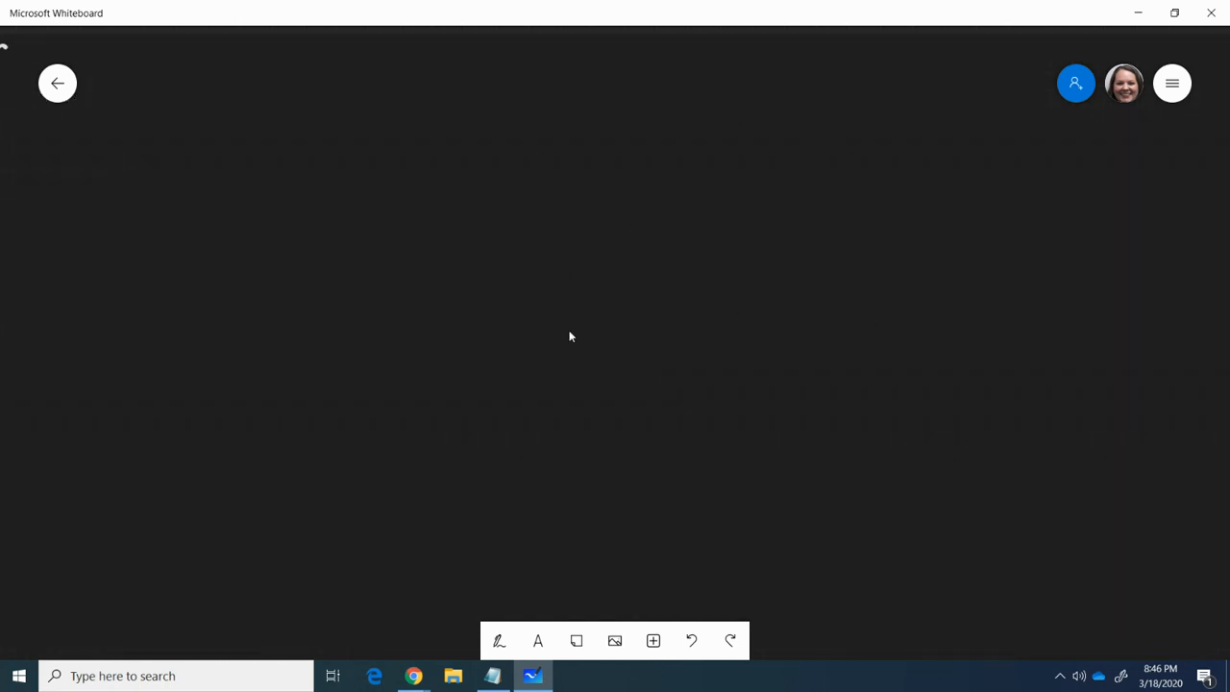
pyautogui.moveTo(518, 274); pyautogui.dragTo(999, 365)
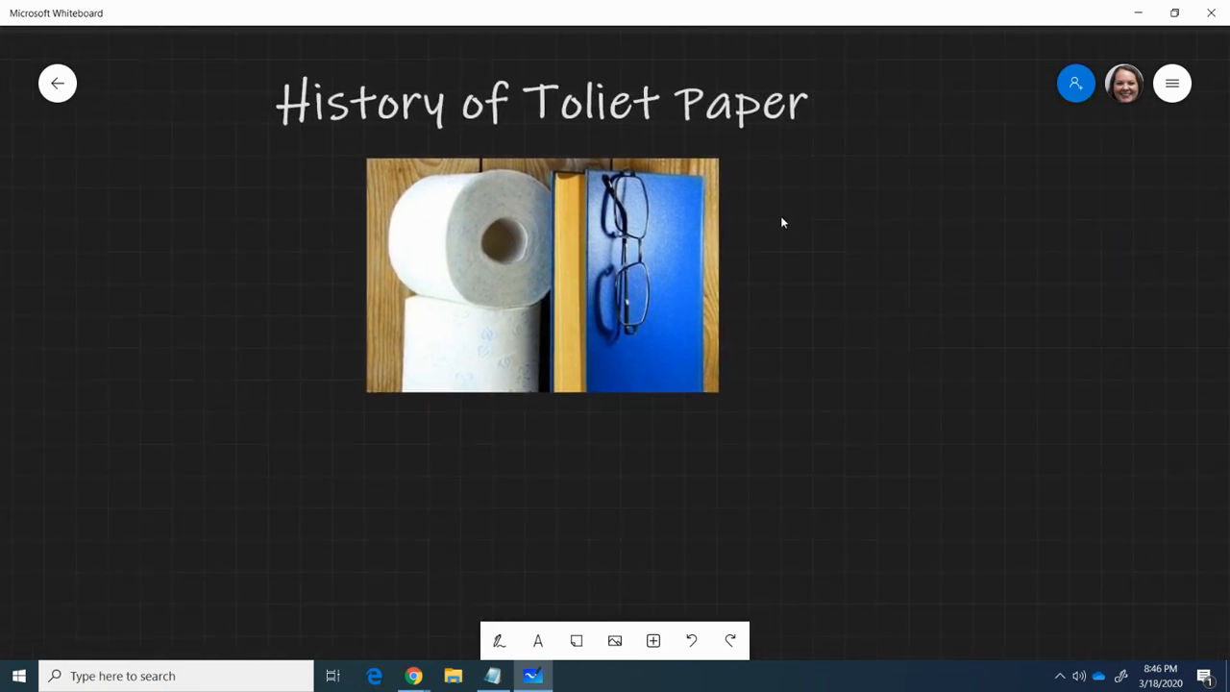